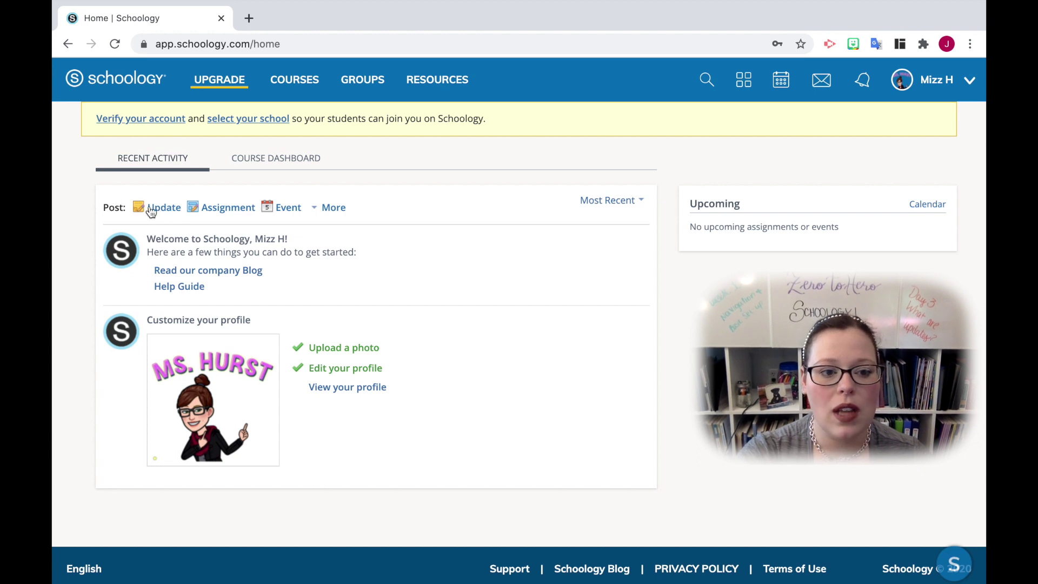
Open a blank Update post and review its font sizes (kept at 12) and Insert Content options.
left_click(333, 209)
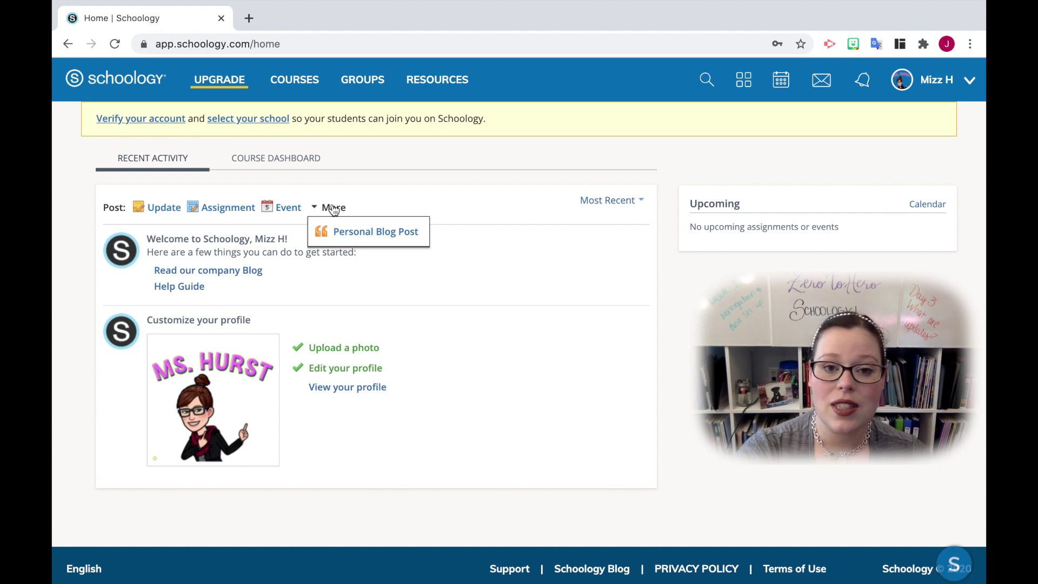
left_click(159, 213)
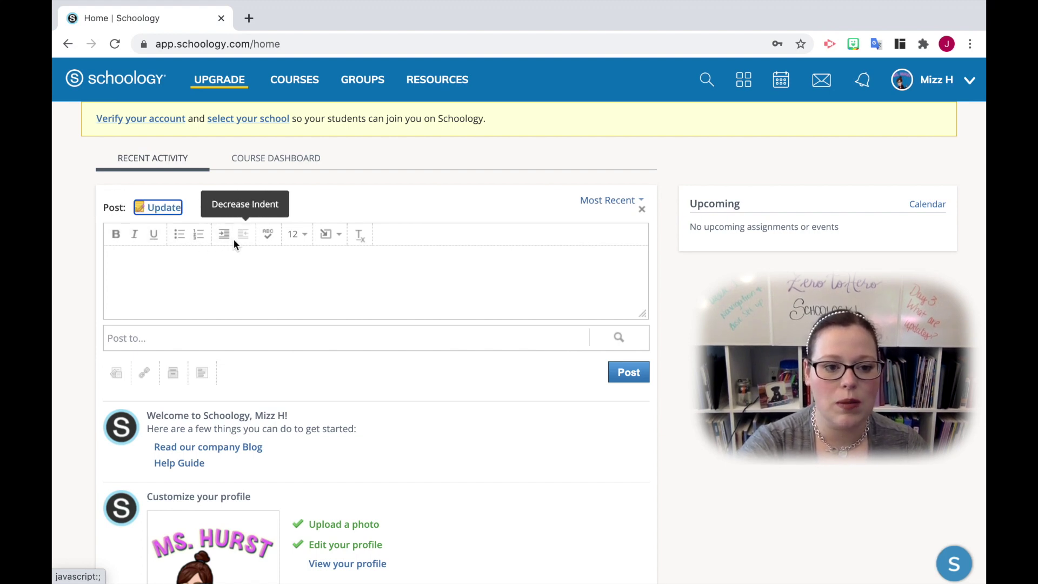
left_click(297, 247)
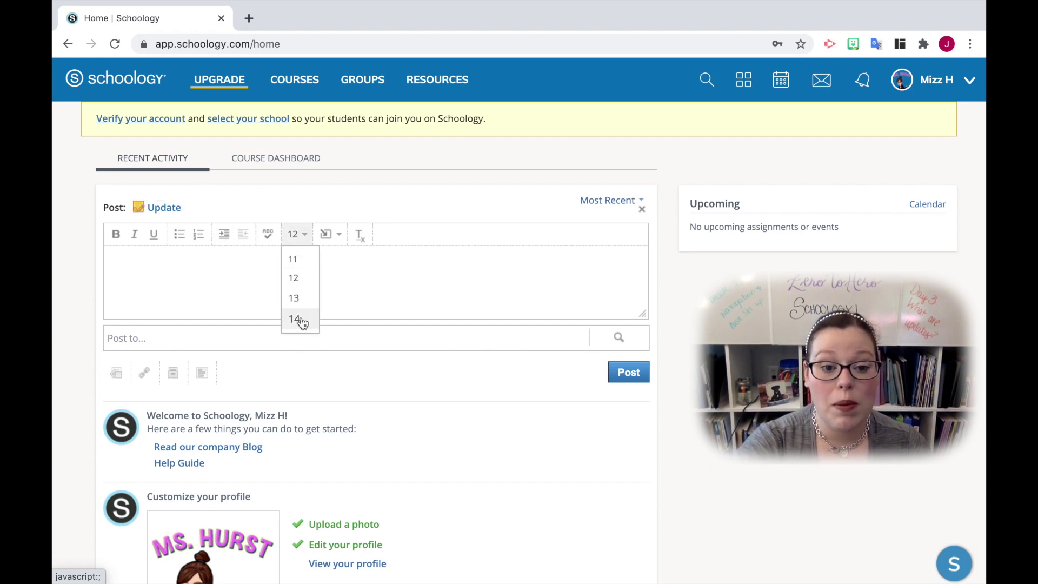
left_click(296, 238)
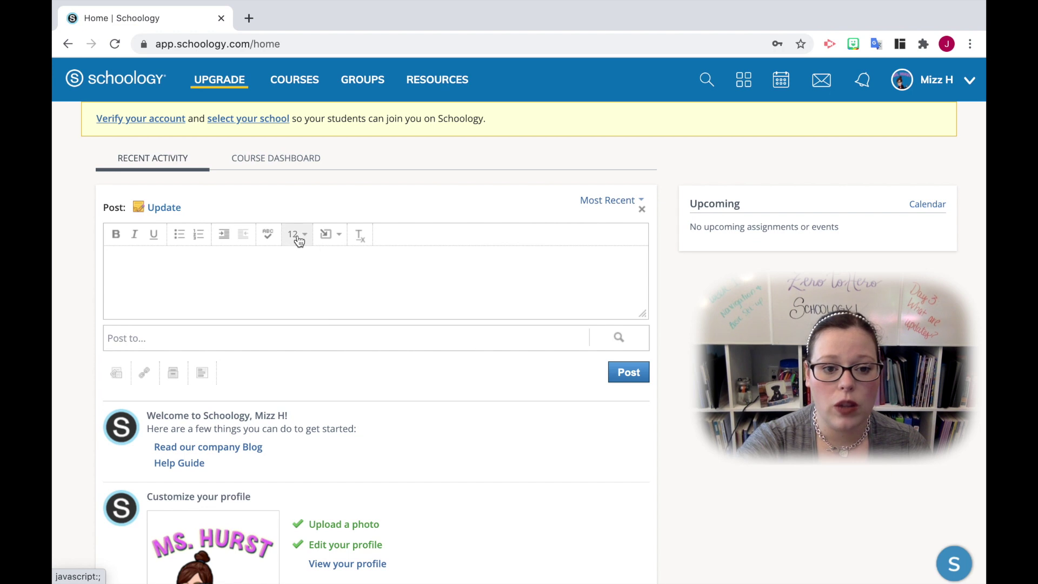
left_click(326, 237)
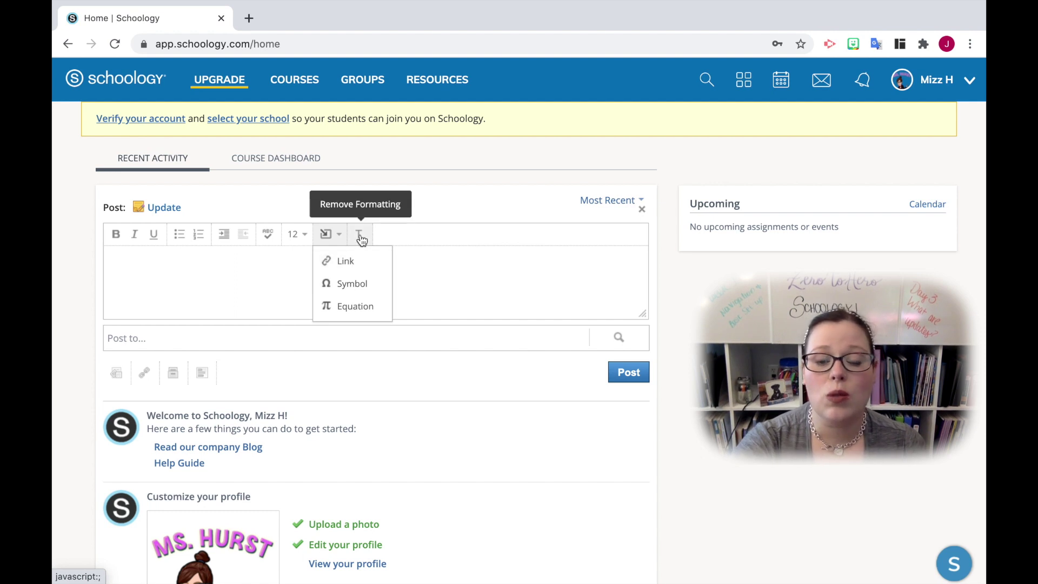
left_click(489, 301)
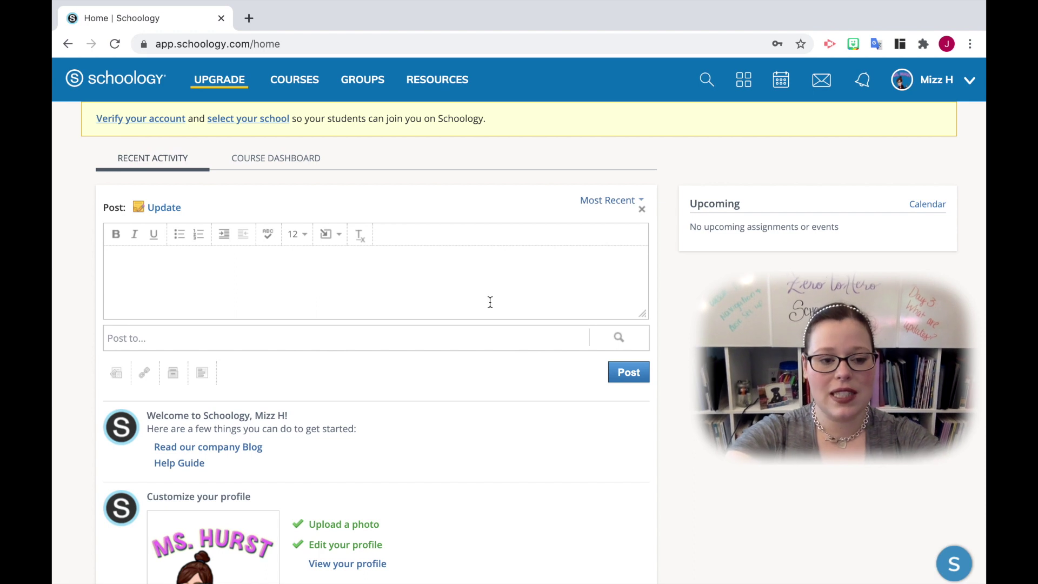
Write 'Welcome class. Please check the board for your assignment today.' in the update body.
type("W")
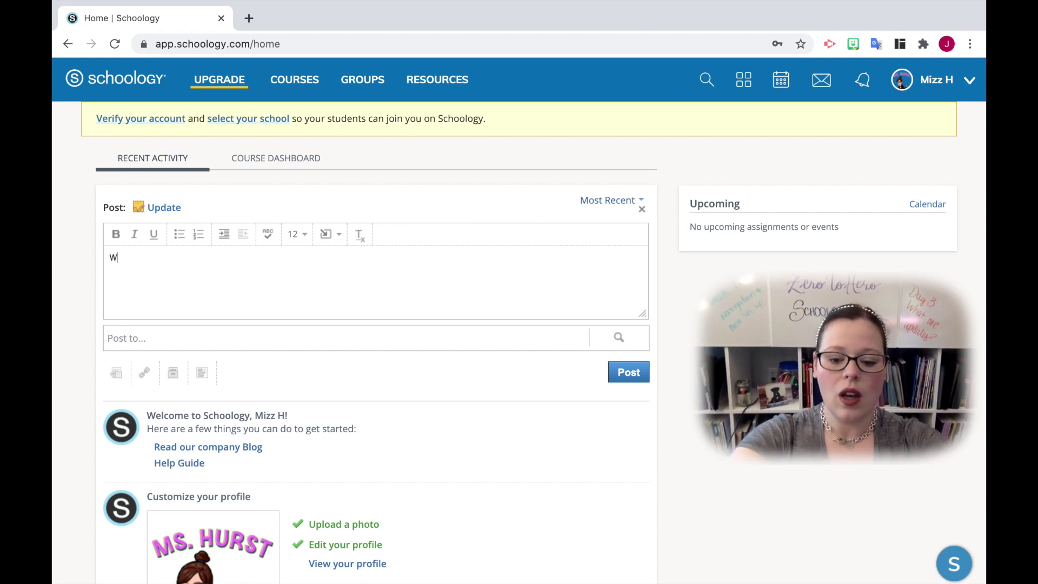
type("elcome clas")
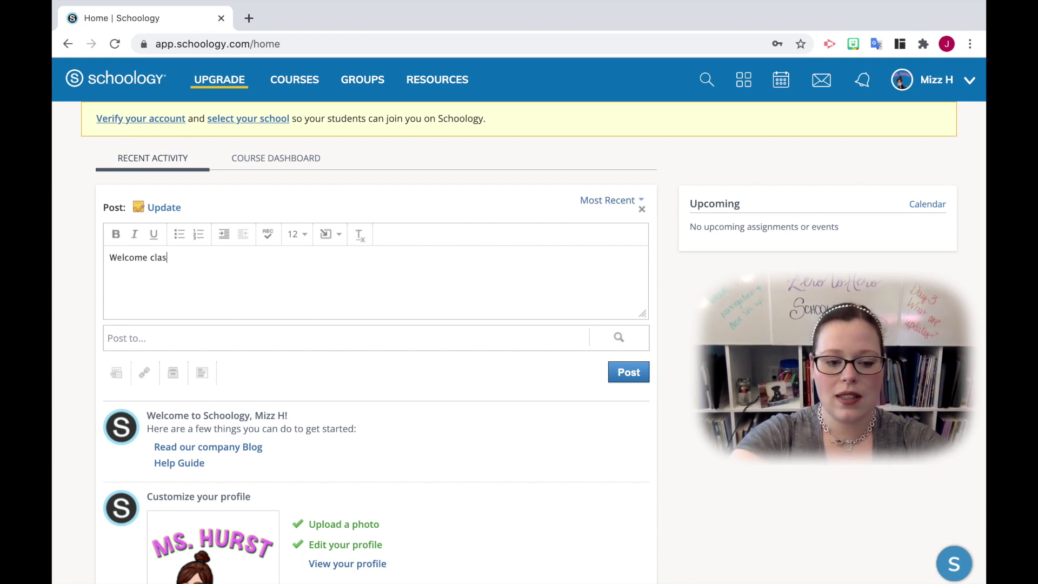
type("s.  Ple")
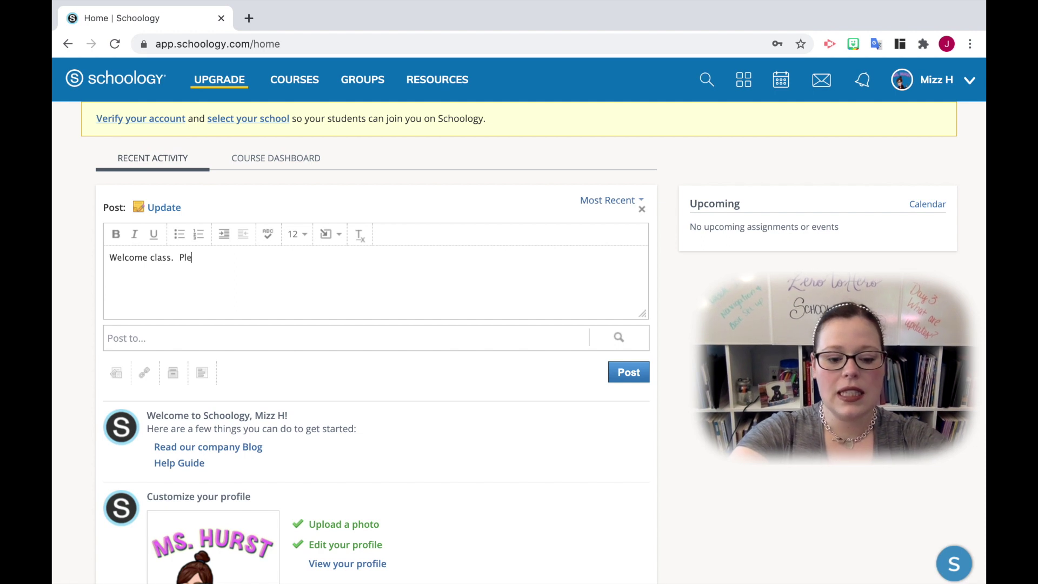
type("ase check ")
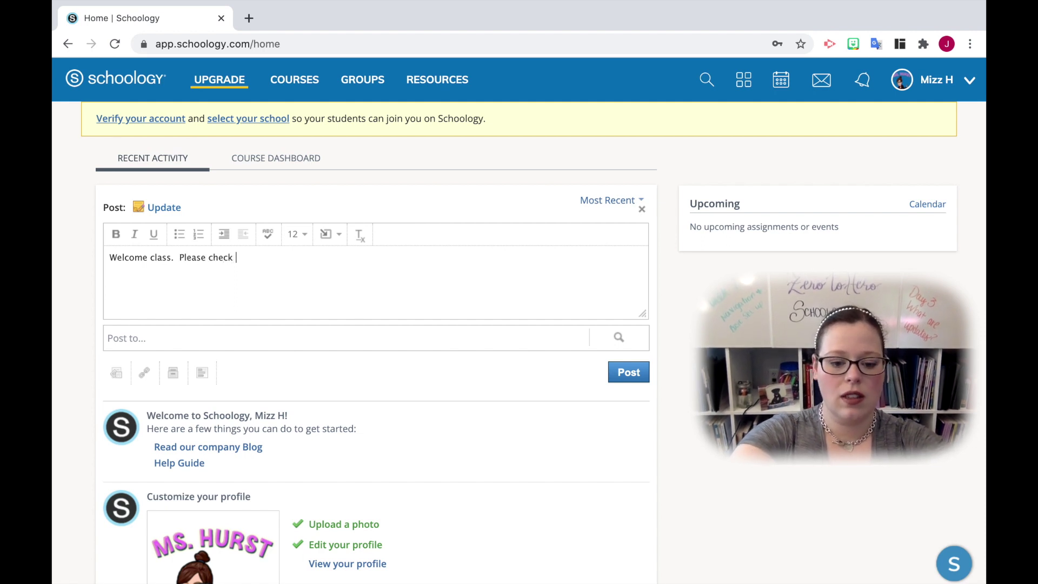
type("the board fo")
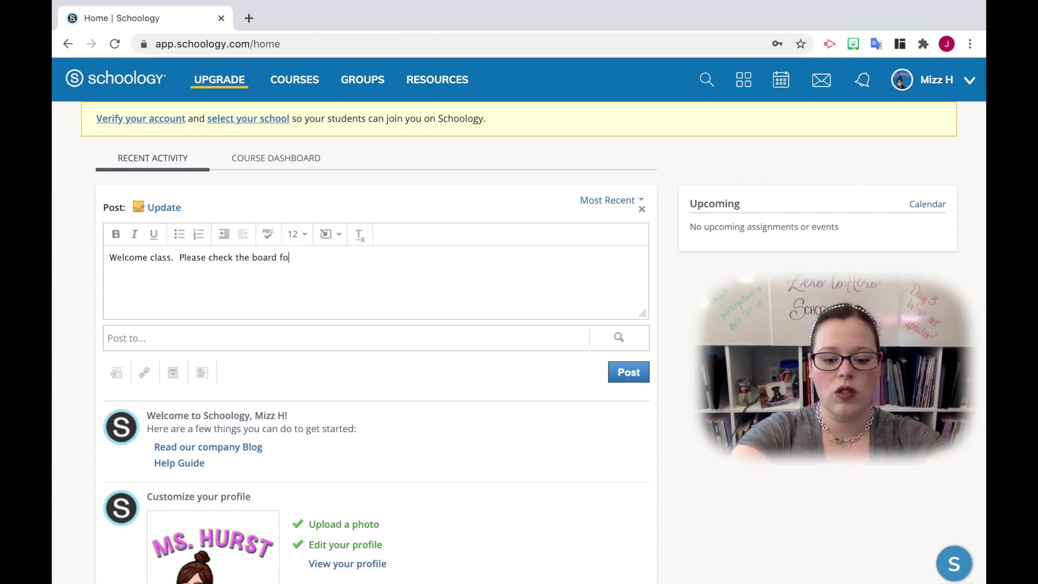
type("r your assignment o")
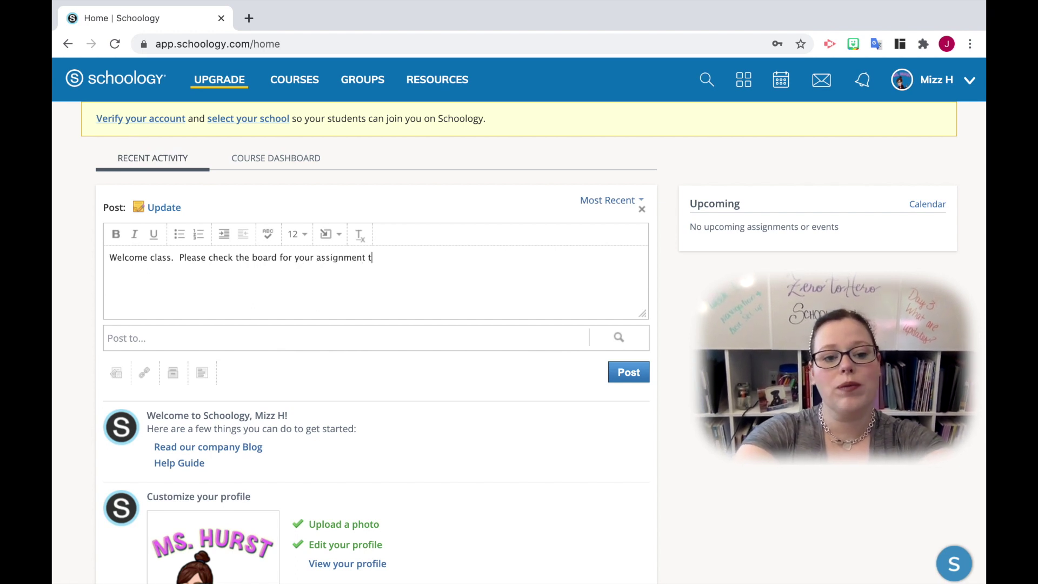
type("oday.")
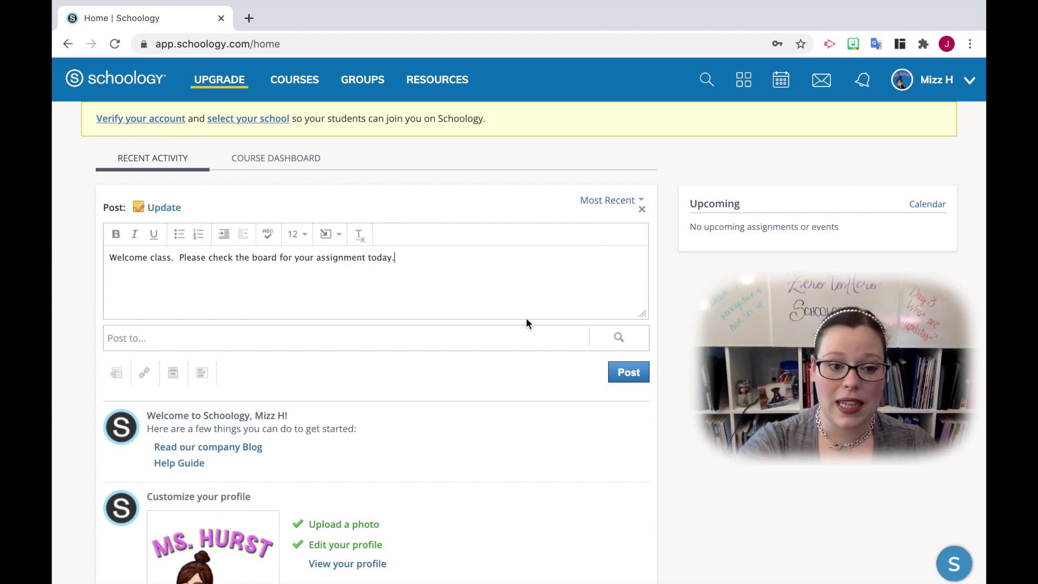
left_click(119, 378)
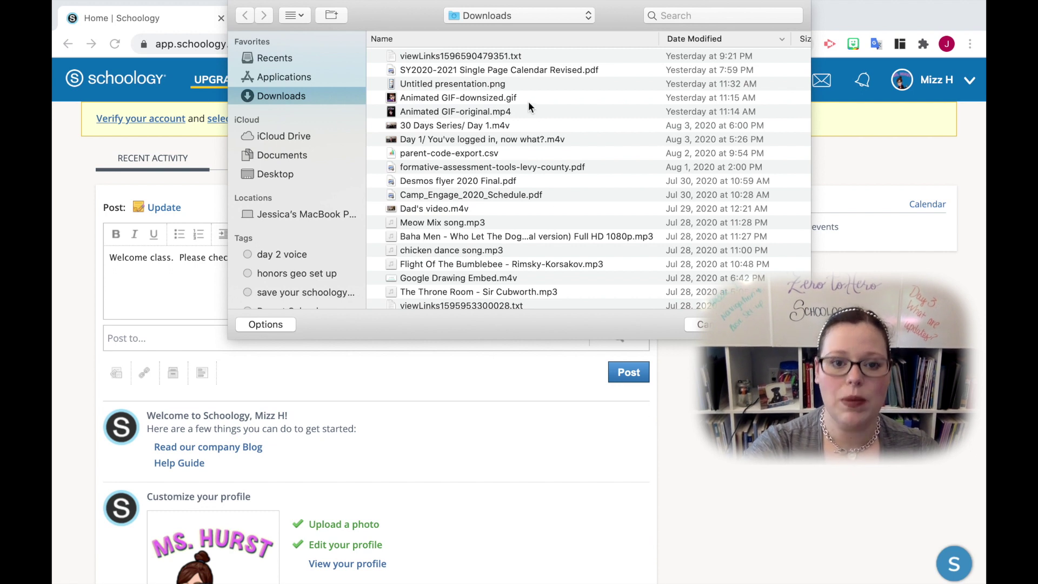
key("Escape")
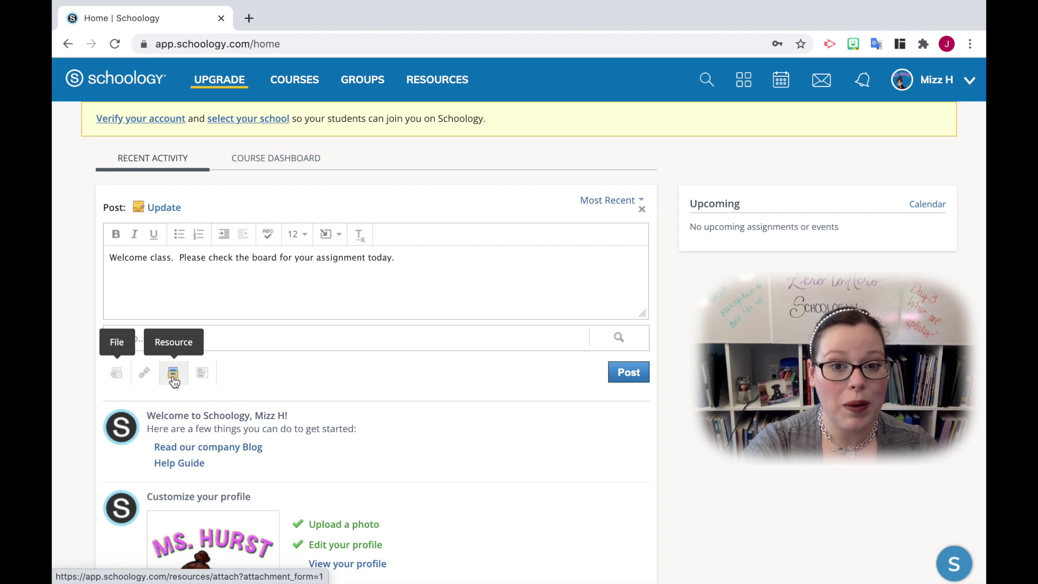
Add a poll and append the question 'How are you feeling today?' to the post text.
left_click(201, 374)
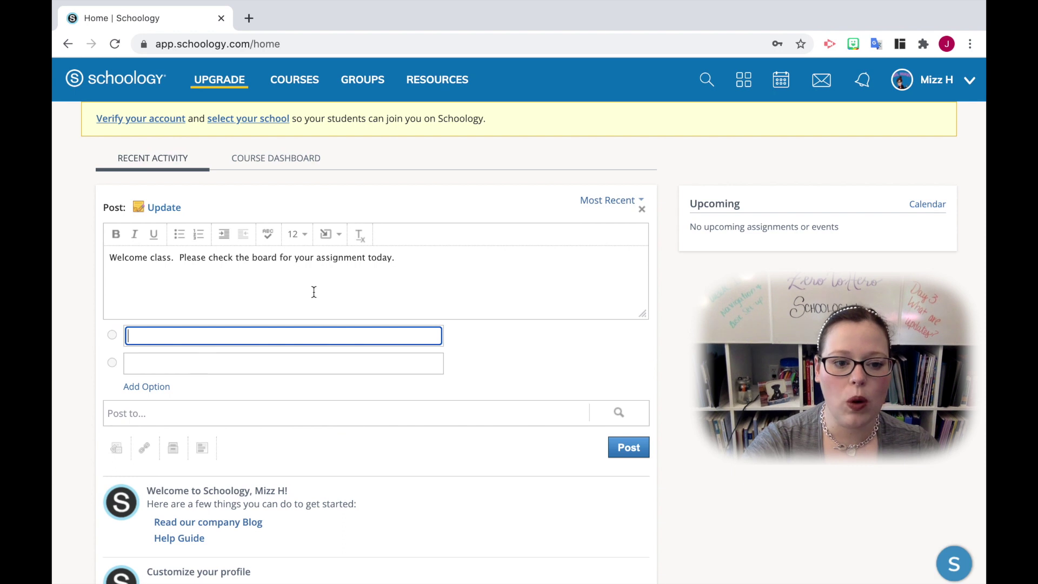
left_click(414, 262)
type("Ho")
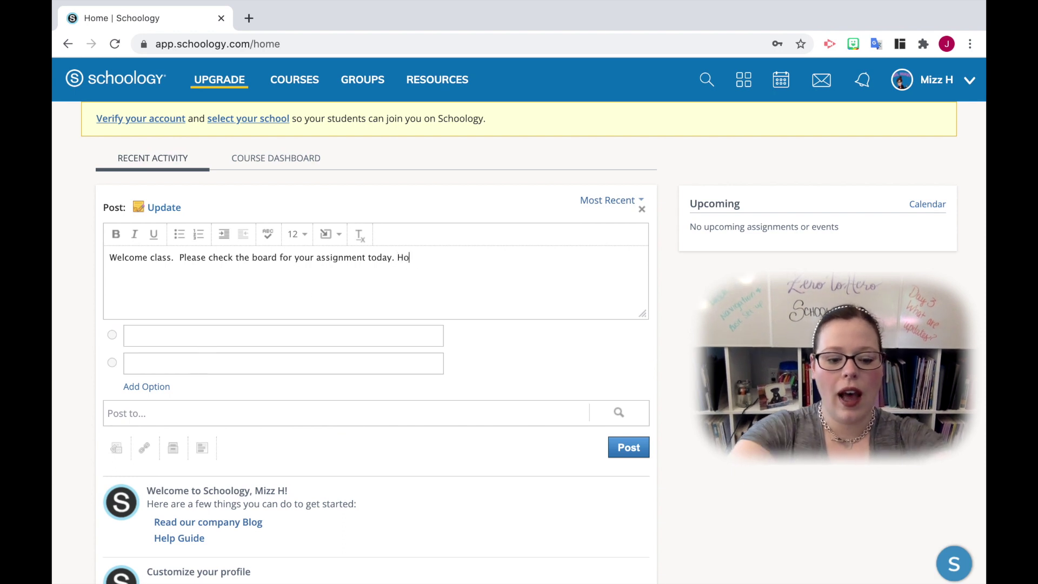
type("w are you ")
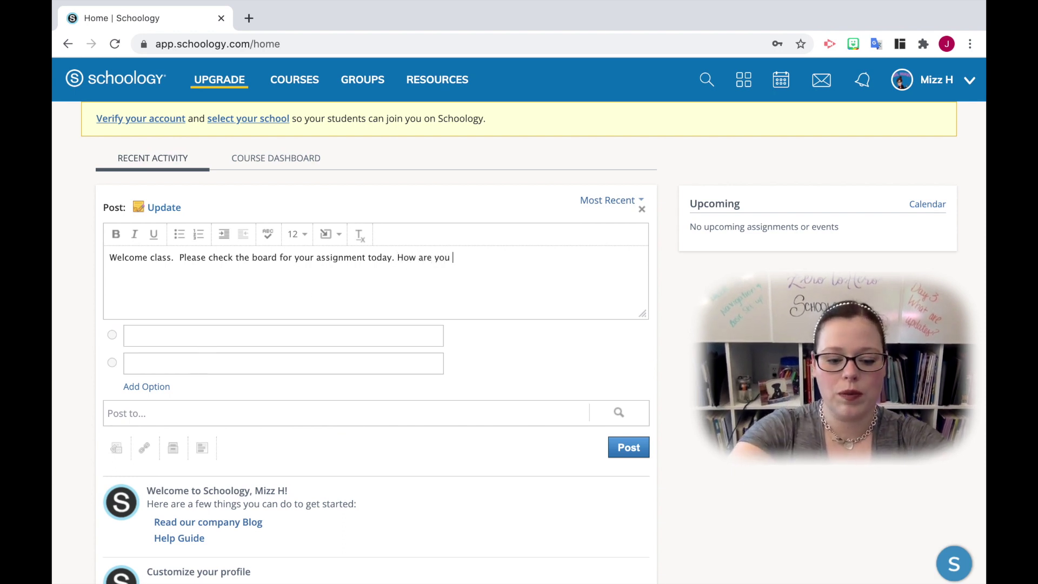
type("feeling today?")
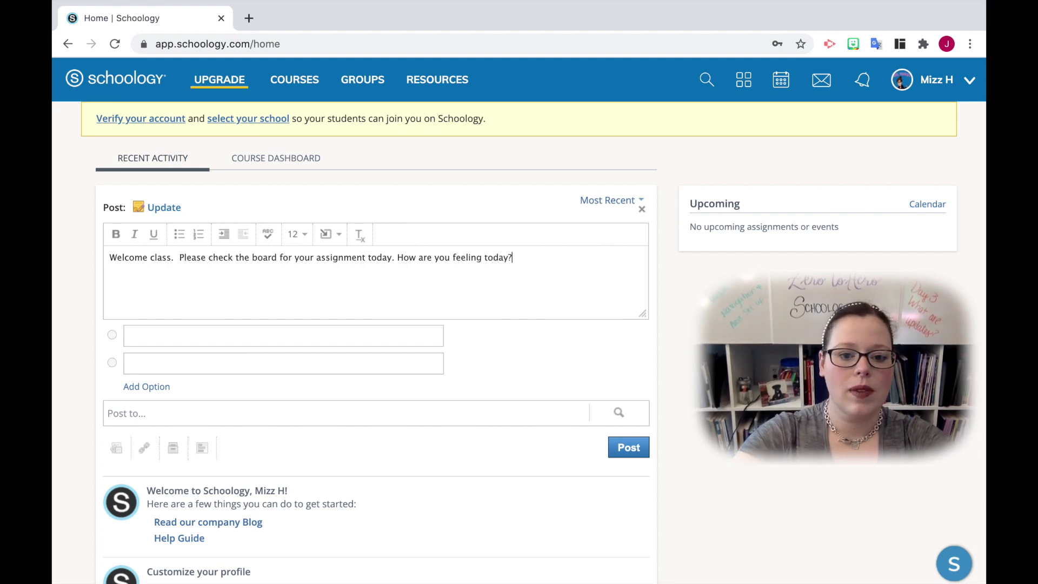
Fill in the poll choices Good, Bad and a third option, Meh.
left_click(313, 334)
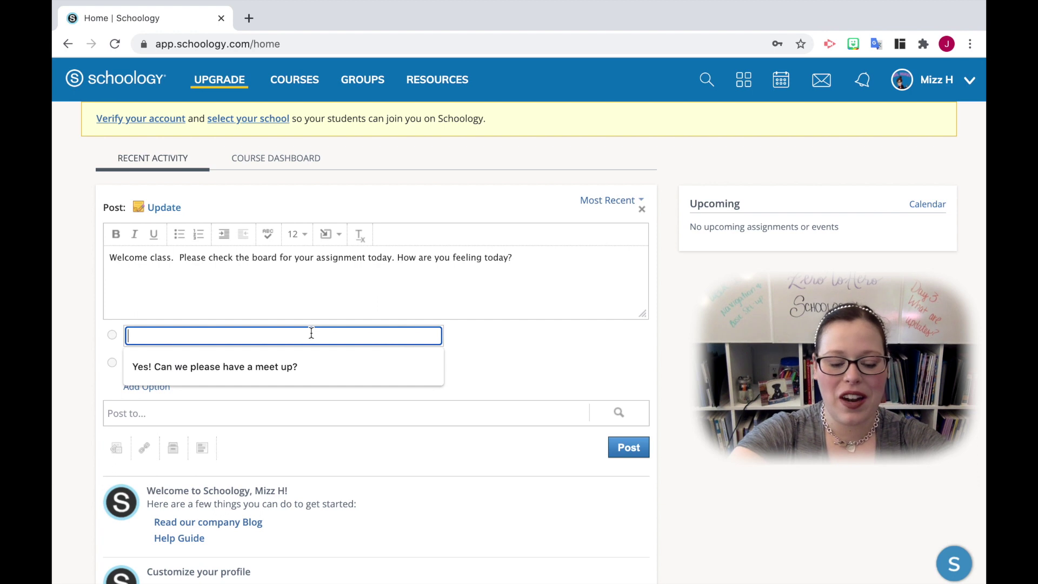
type("Good")
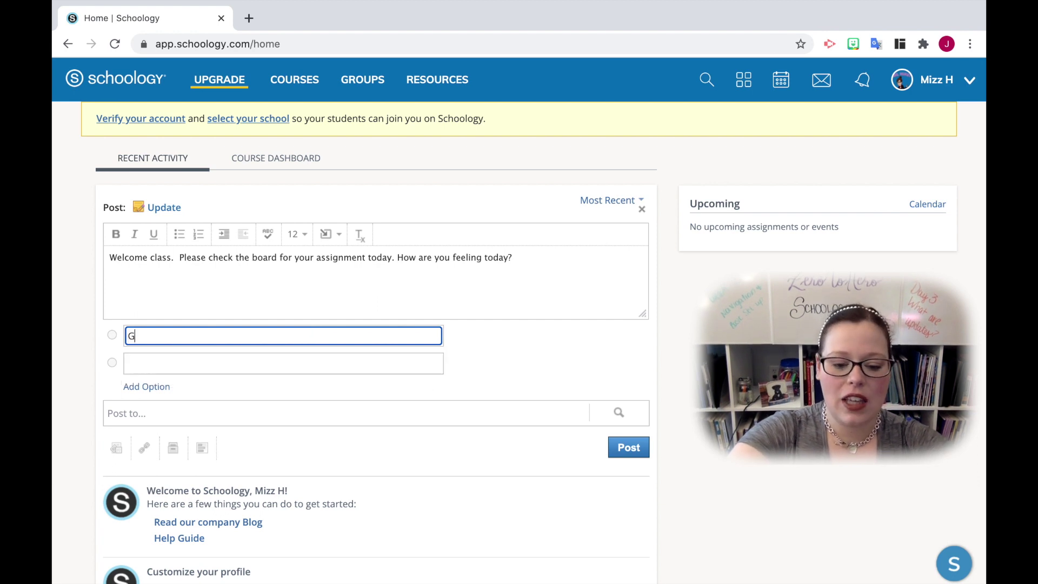
left_click(296, 363)
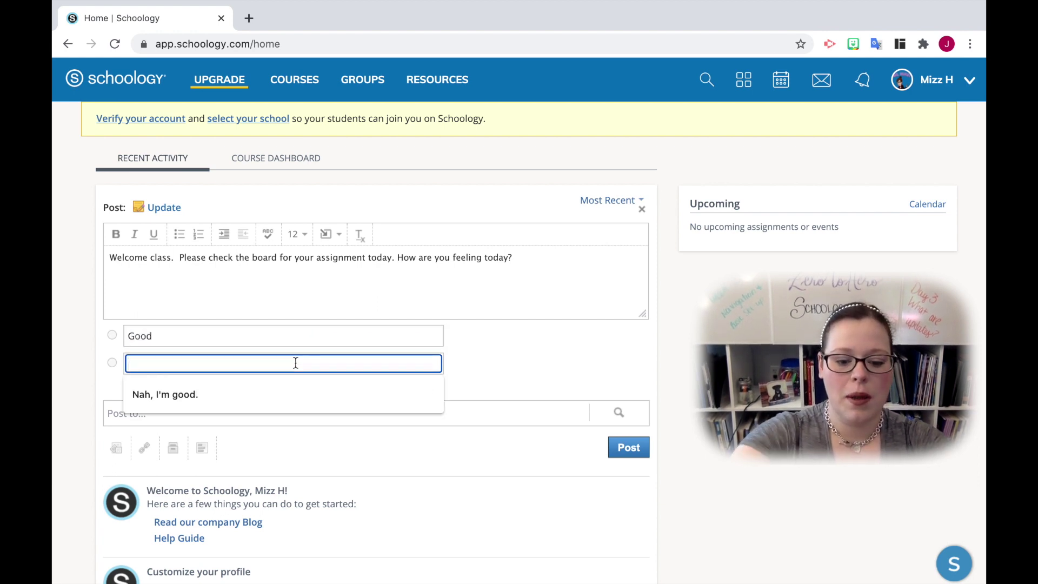
type("Bad")
left_click(149, 387)
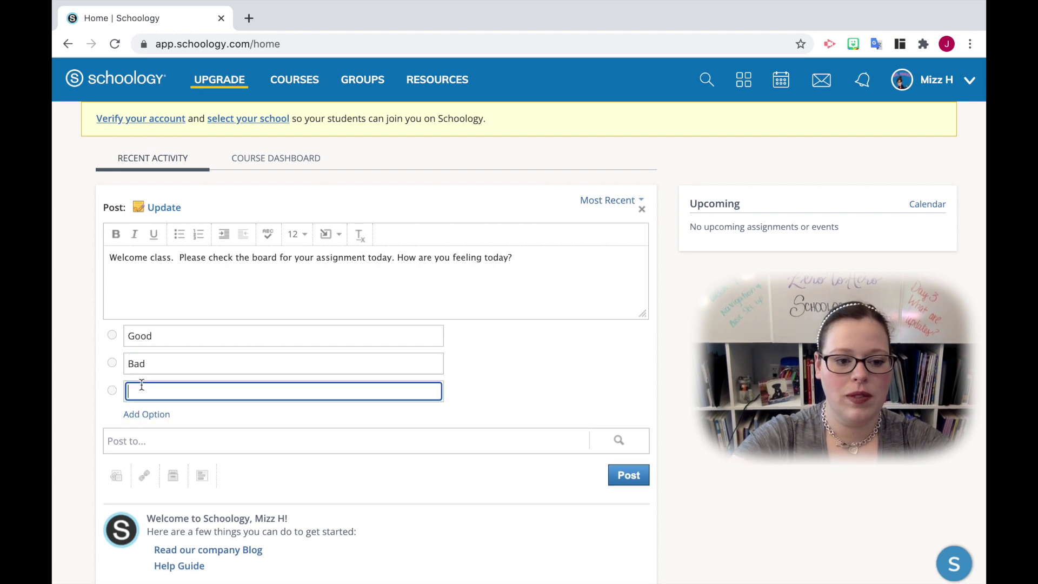
type("Meh")
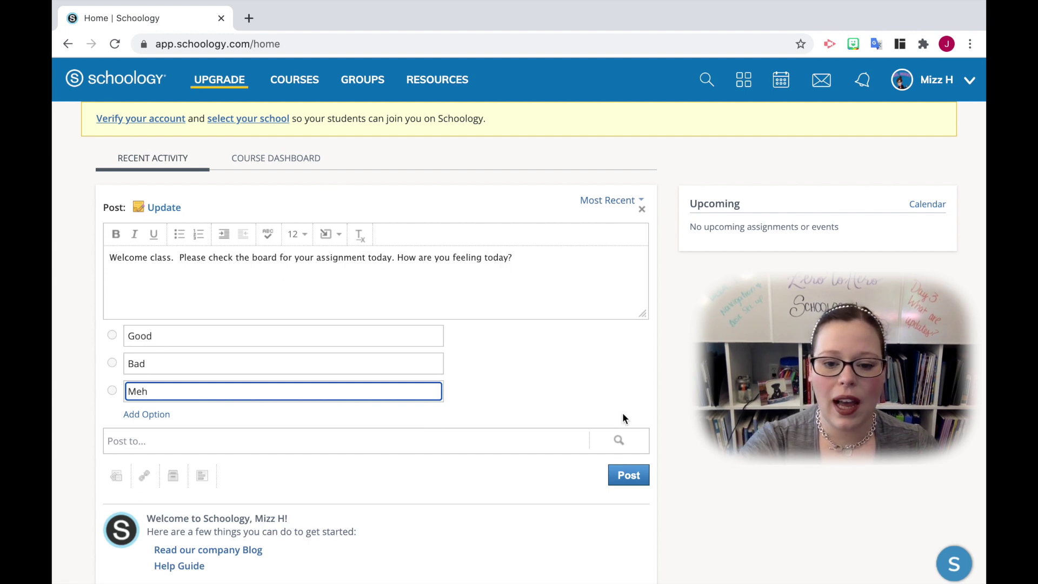
left_click(619, 442)
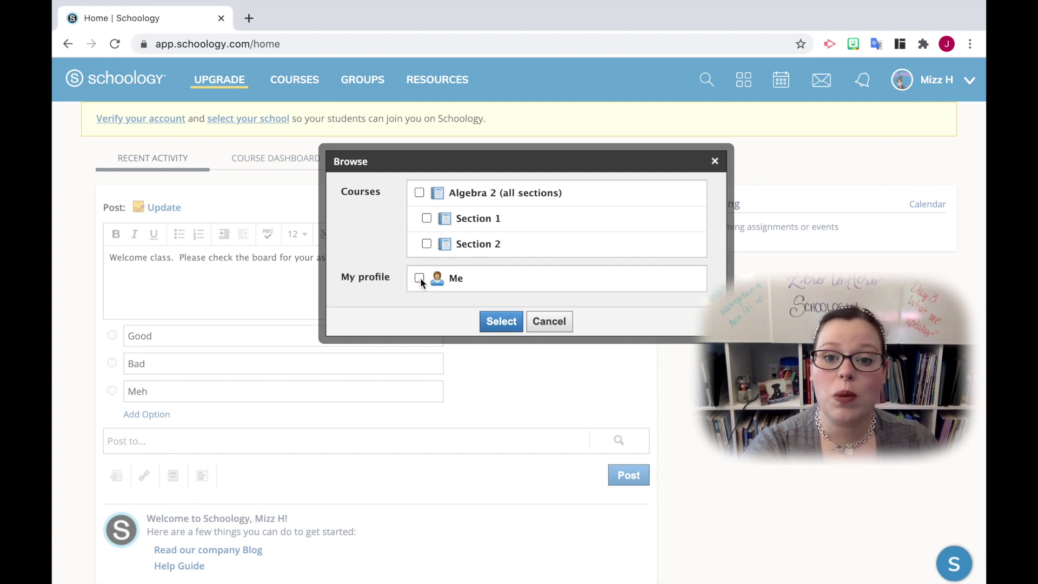
Limit the poll's audience to Algebra 2: Section 1 only and post it.
left_click(419, 194)
left_click(419, 194)
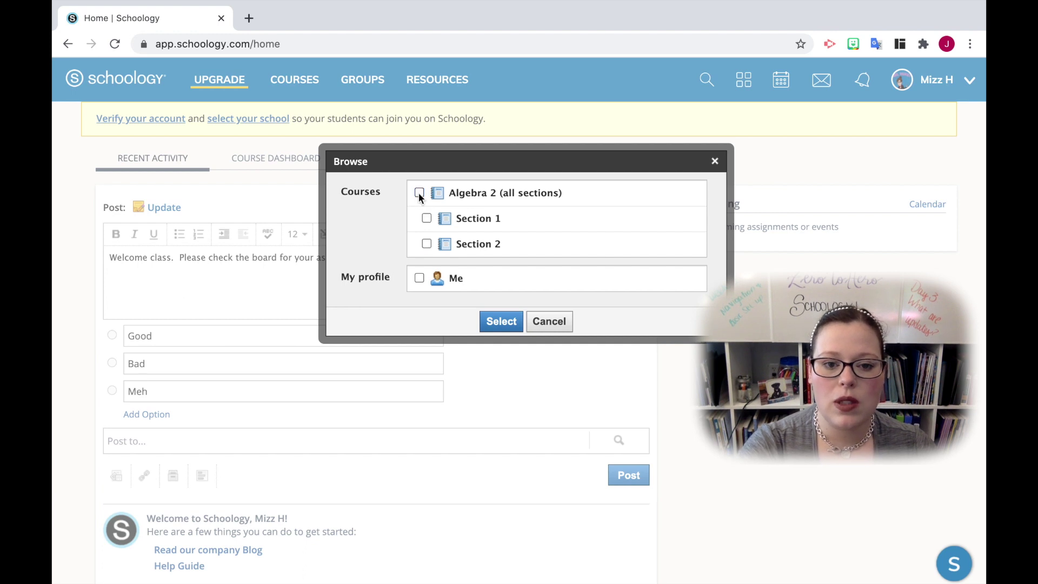
left_click(417, 193)
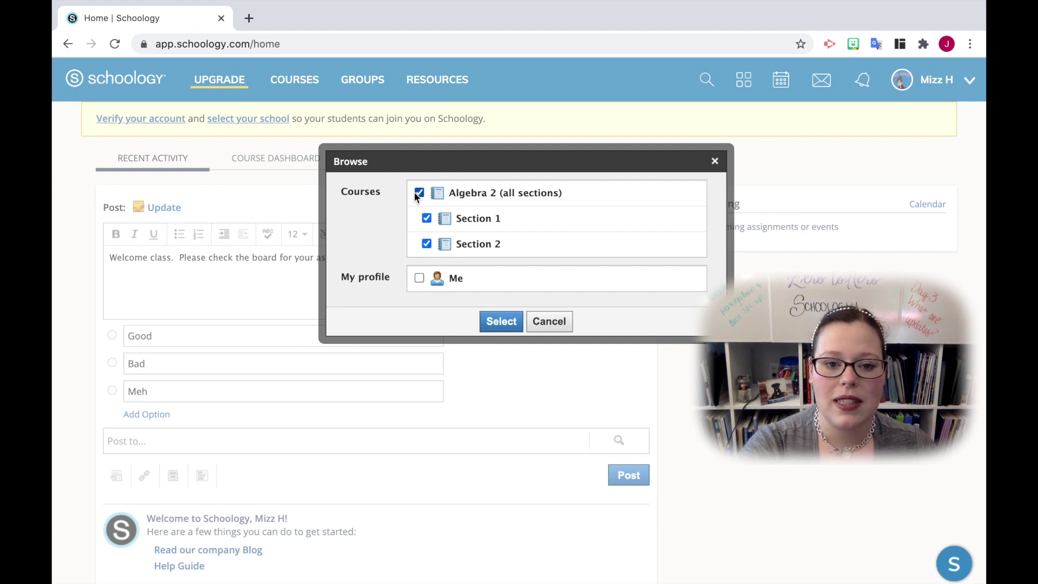
left_click(419, 193)
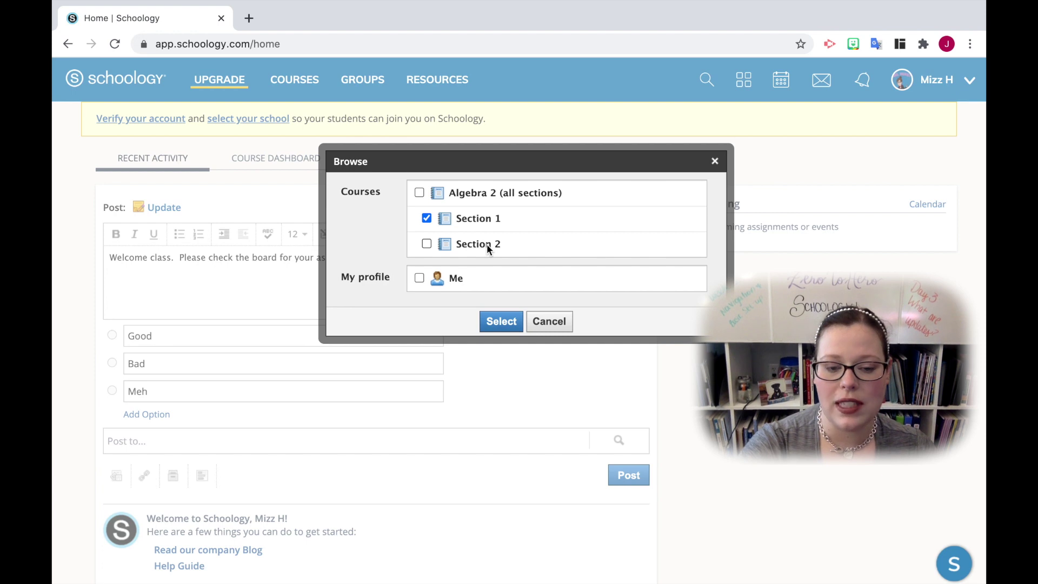
left_click(495, 322)
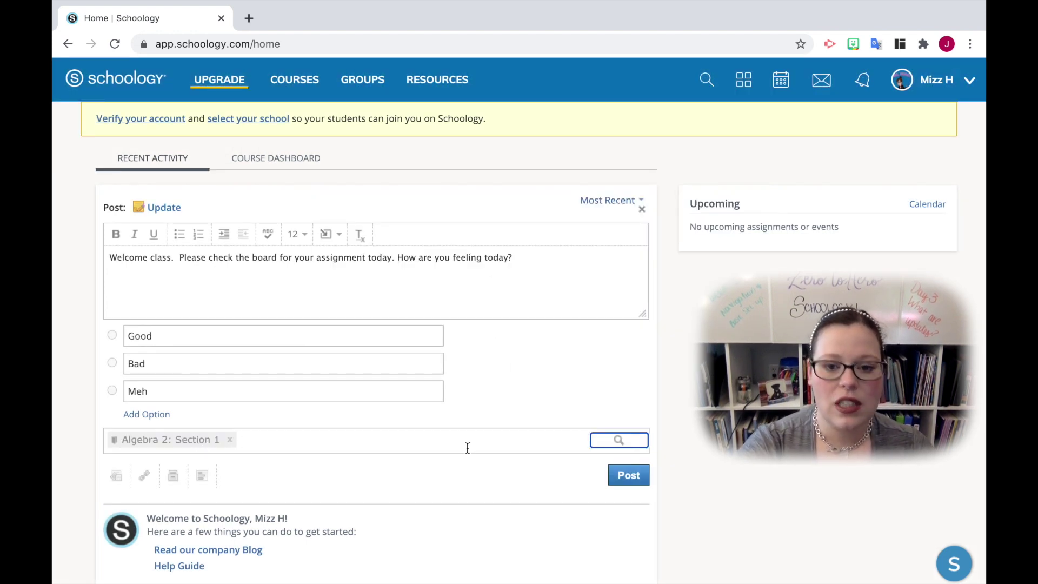
left_click(630, 479)
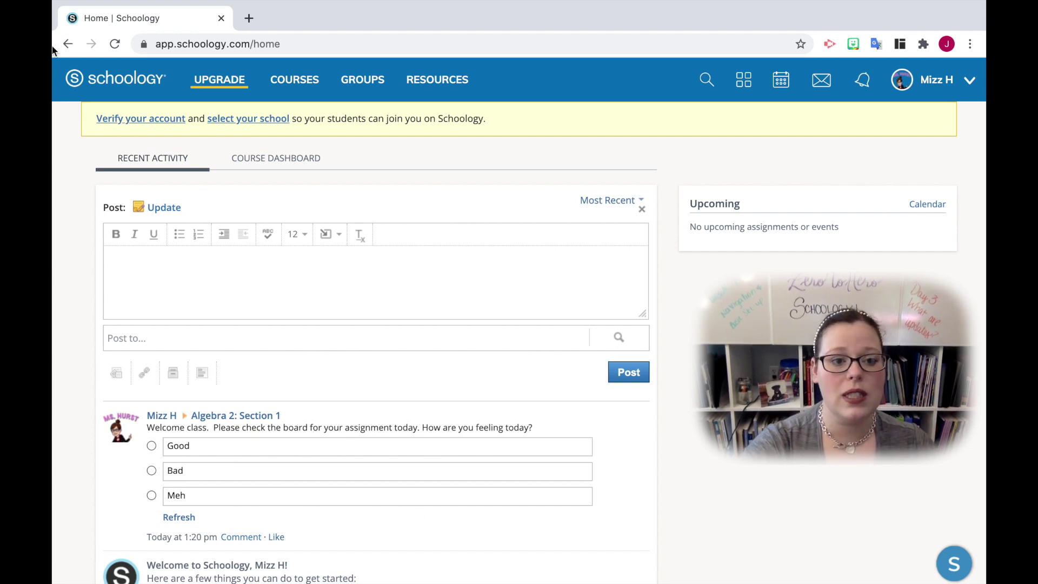
Go to Algebra 2: Section 1's Updates feed showing the welcome poll, then open its course settings.
scroll(157, 165, "down", 2)
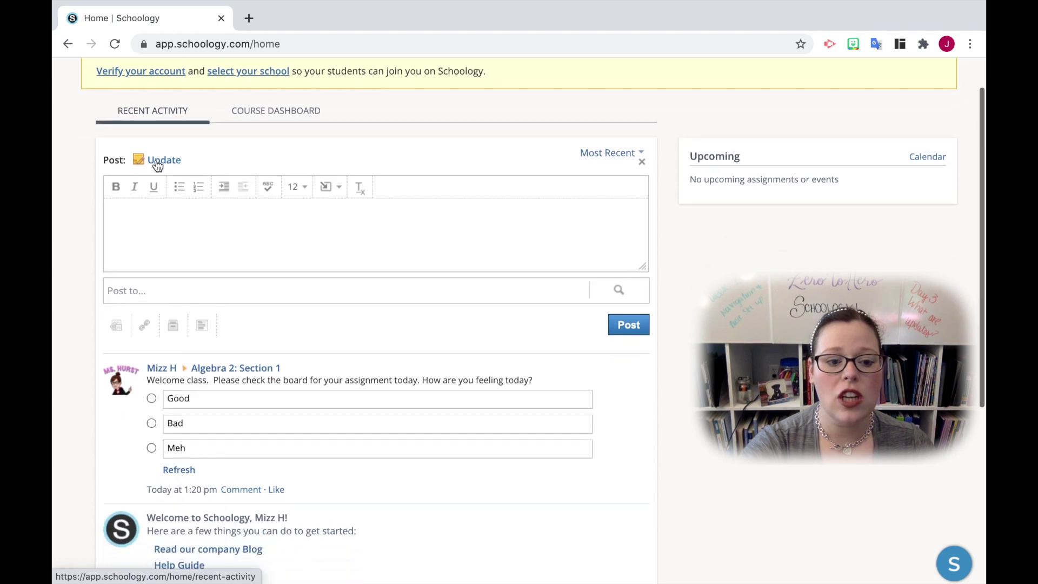
scroll(157, 166, "down", 3)
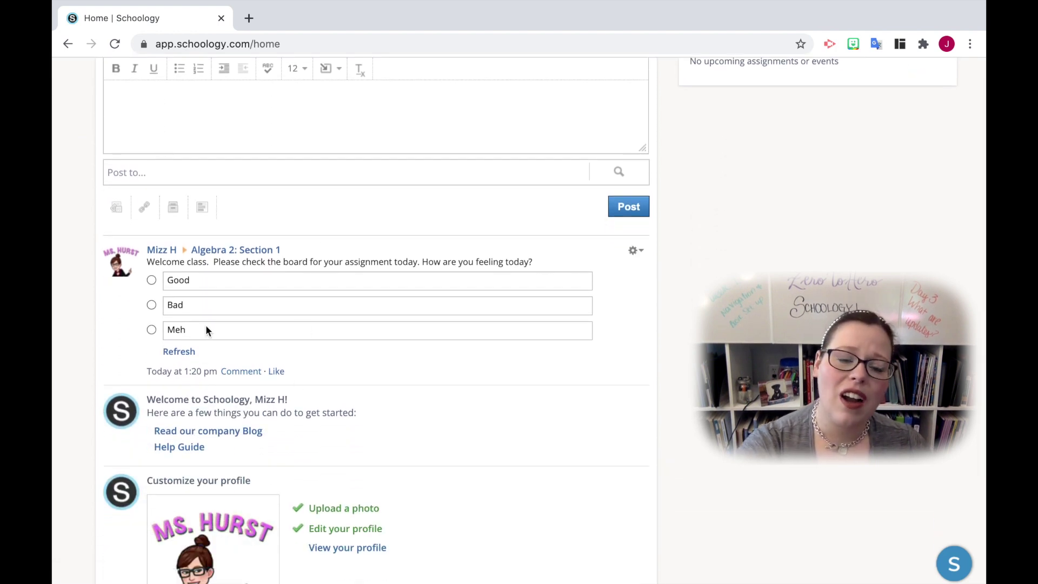
scroll(206, 328, "up", 3)
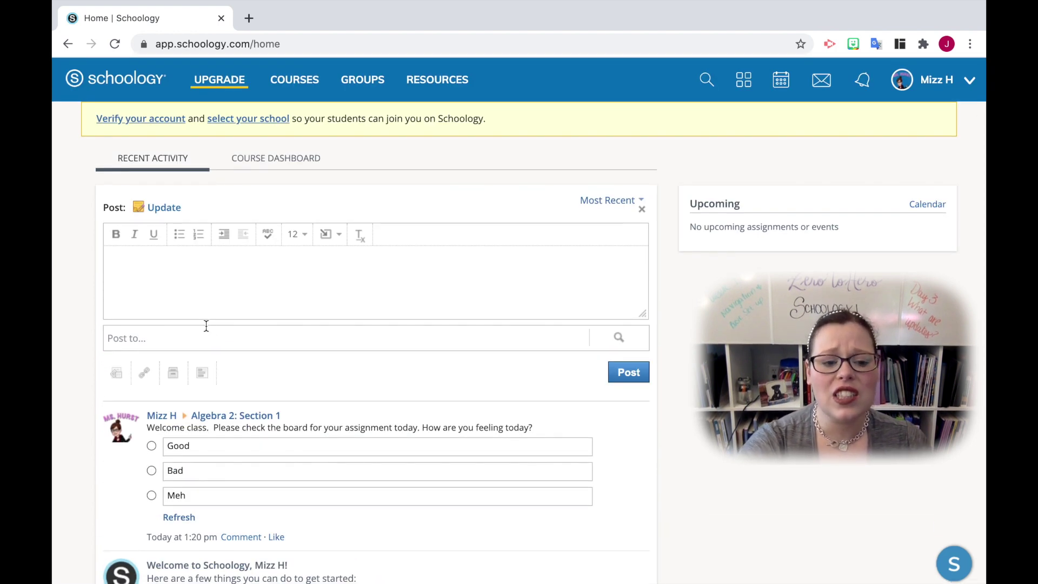
left_click(290, 88)
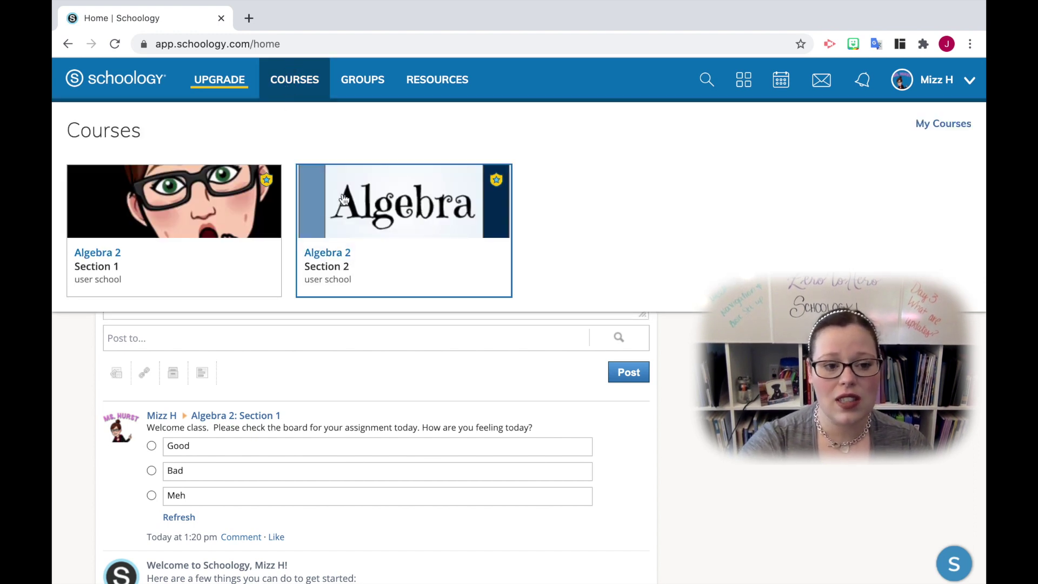
left_click(201, 271)
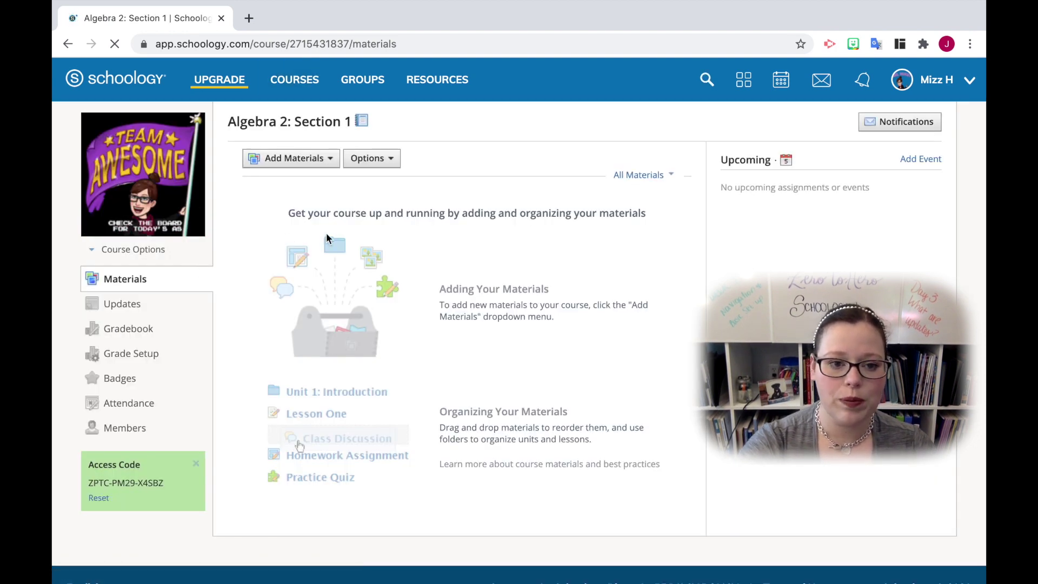
left_click(125, 306)
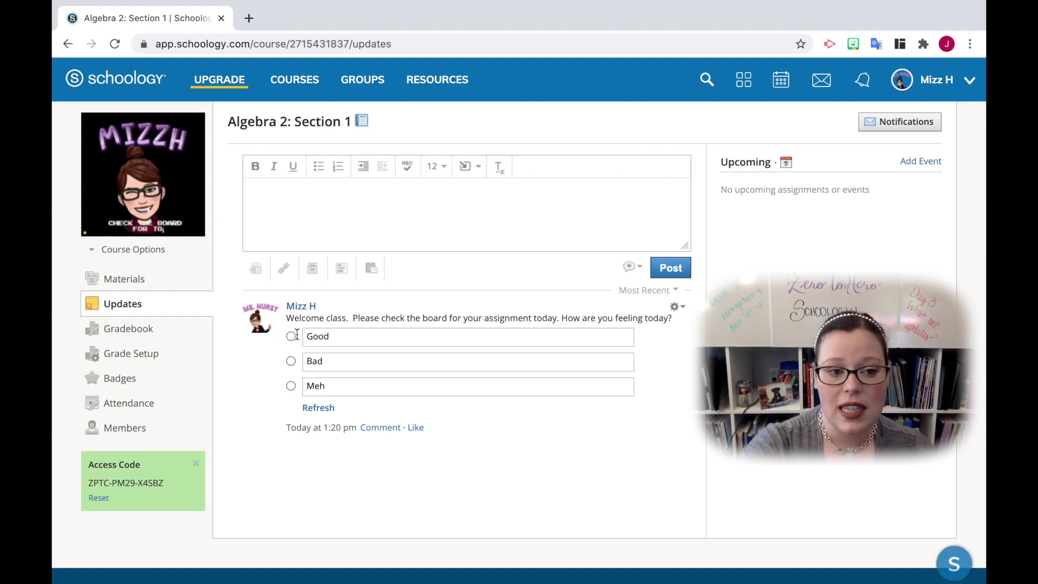
left_click(93, 253)
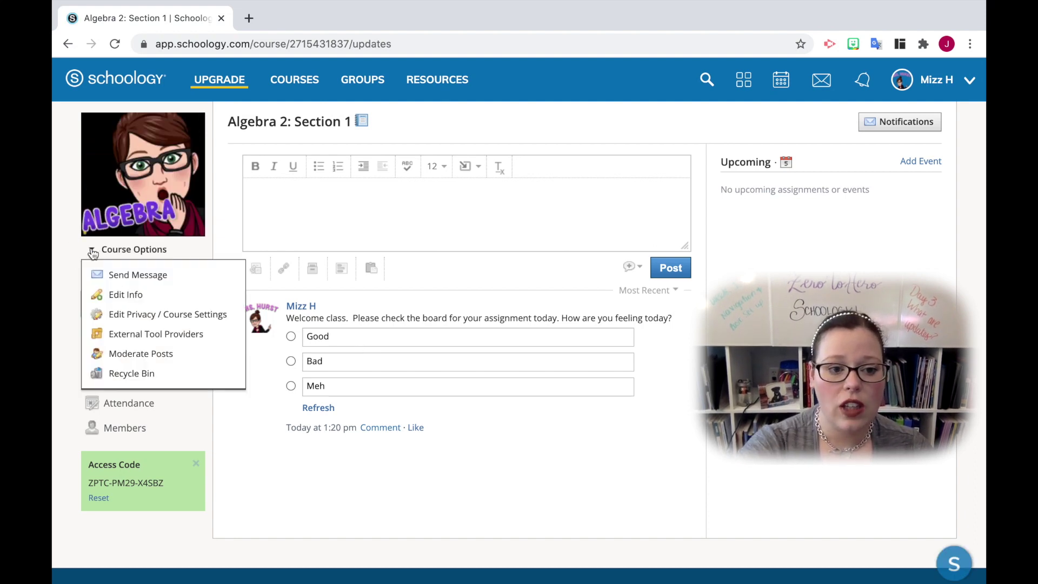
left_click(118, 314)
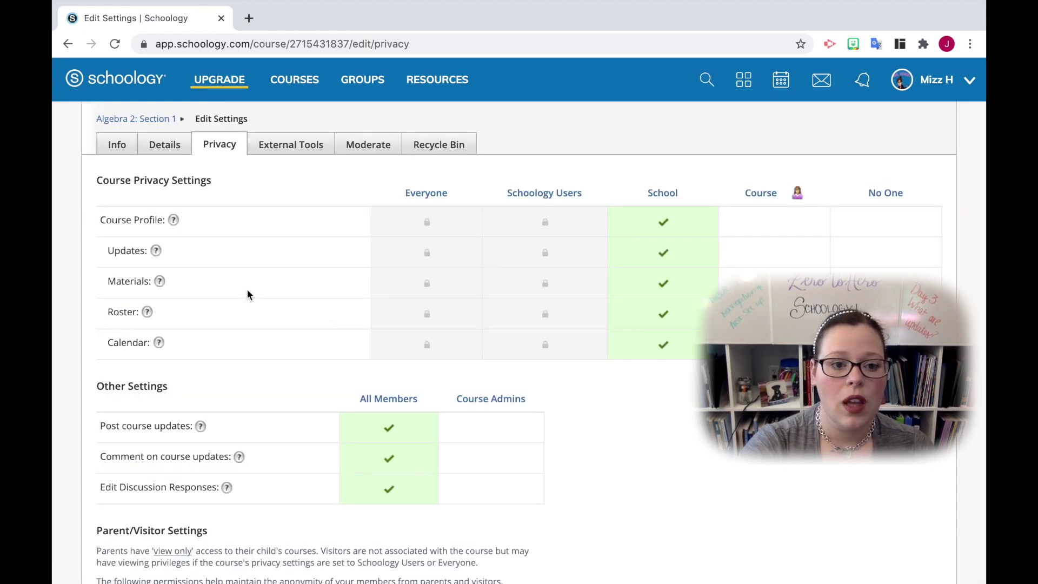
Try Updates as the default landing page, then save the course settings with Materials instead.
scroll(248, 289, "down", 5)
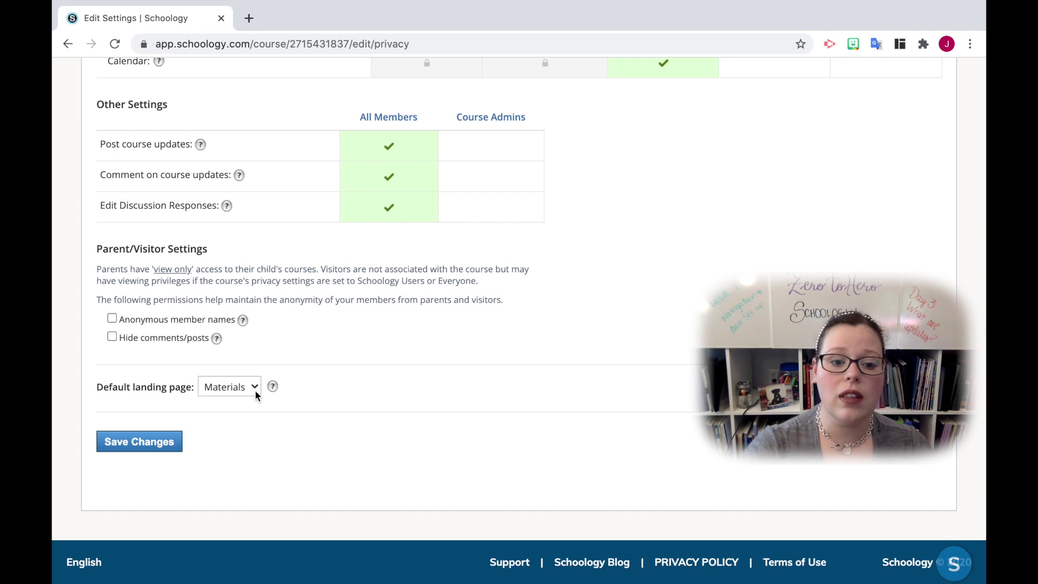
left_click(255, 390)
left_click(245, 399)
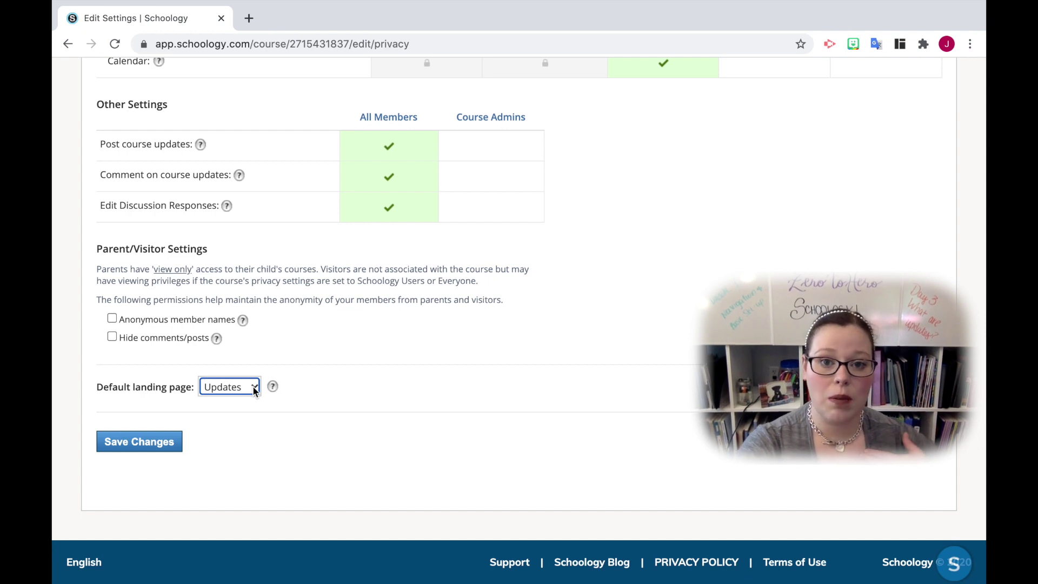
left_click(254, 389)
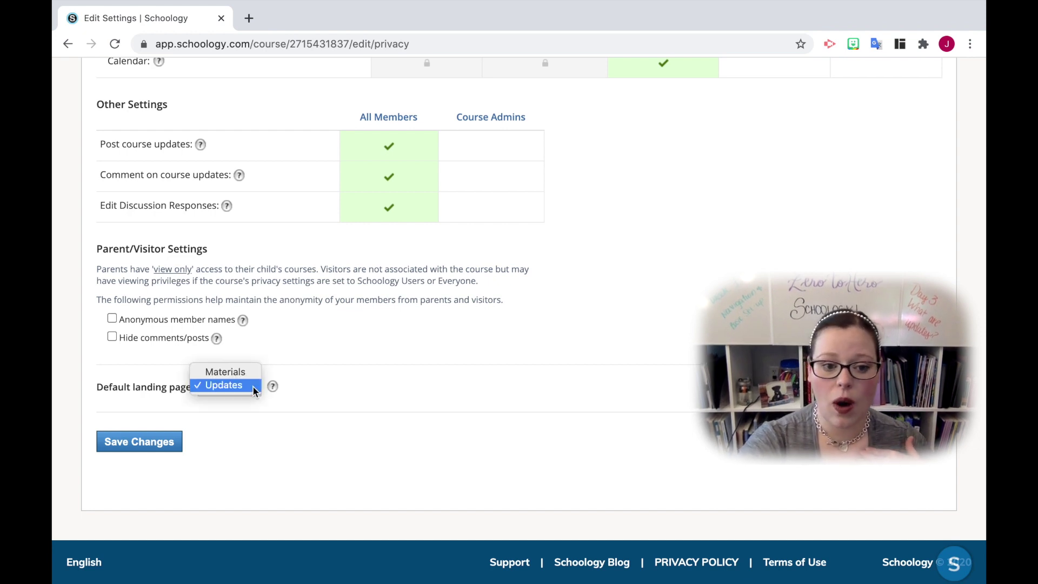
left_click(247, 373)
left_click(151, 444)
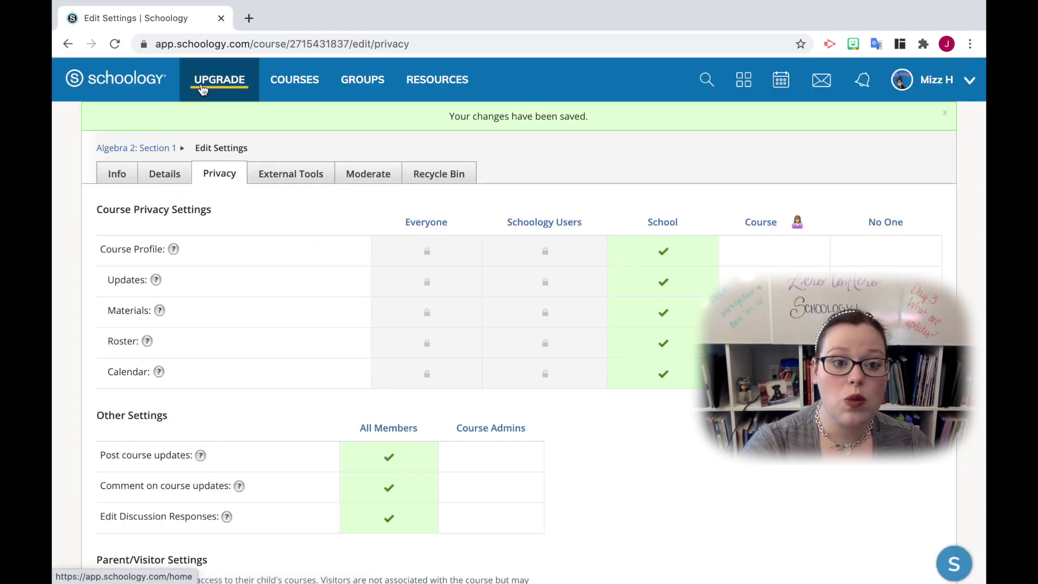
left_click(143, 150)
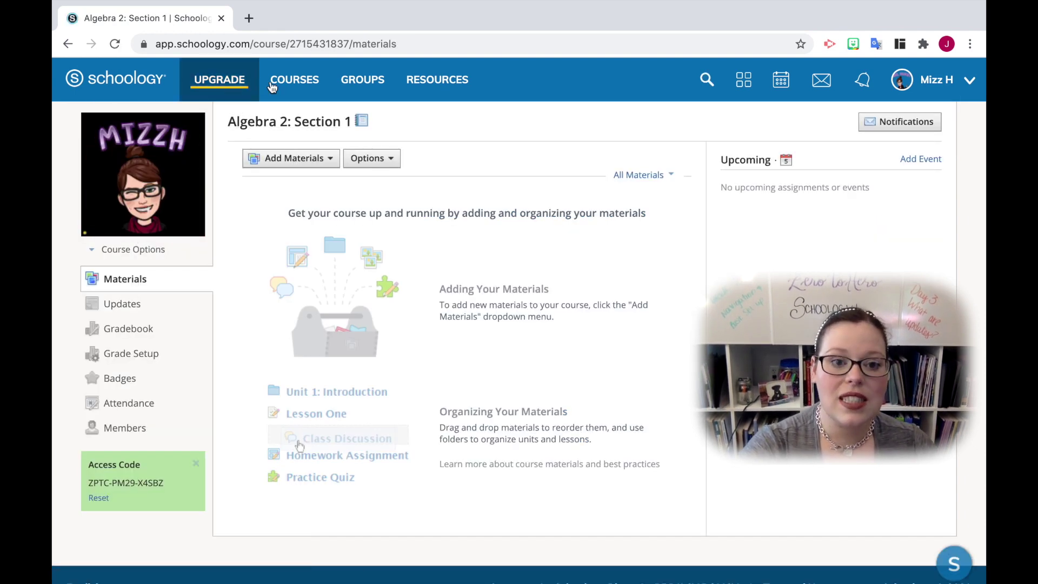
On Algebra 2: Section 2's Updates page, start an update typing 'Please check the board for today's assignment'.
left_click(292, 87)
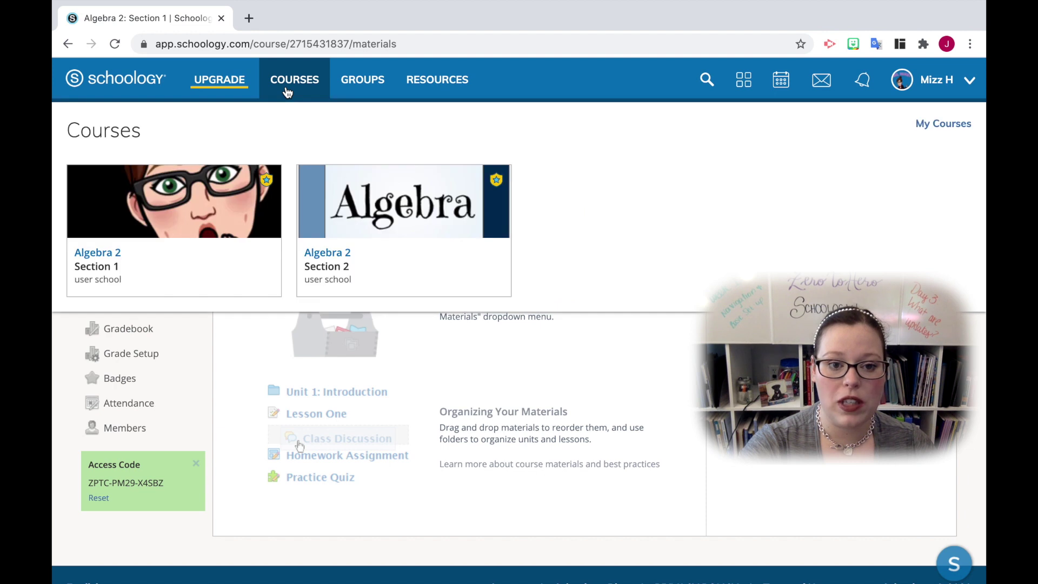
left_click(380, 279)
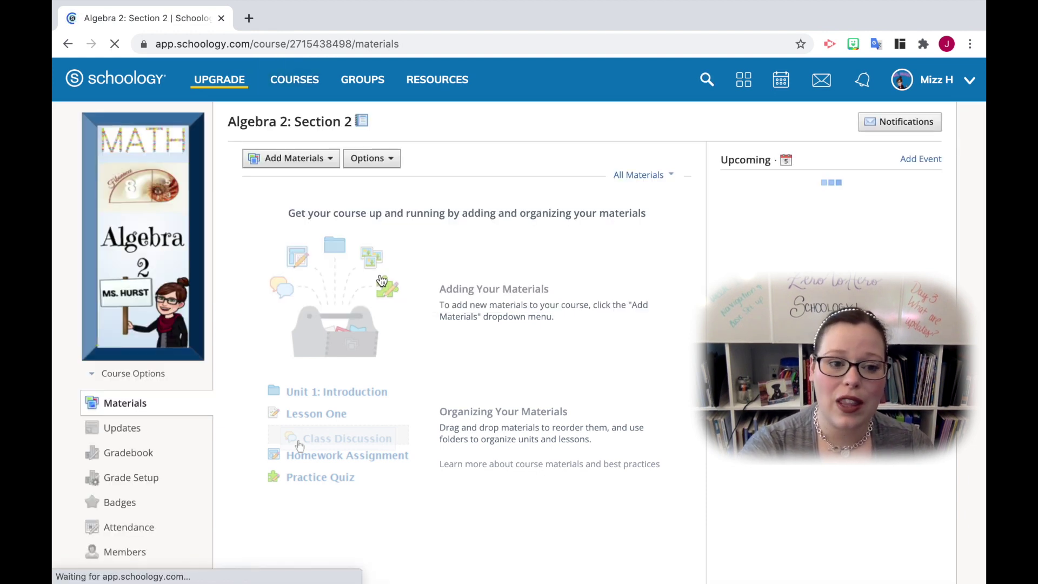
left_click(123, 436)
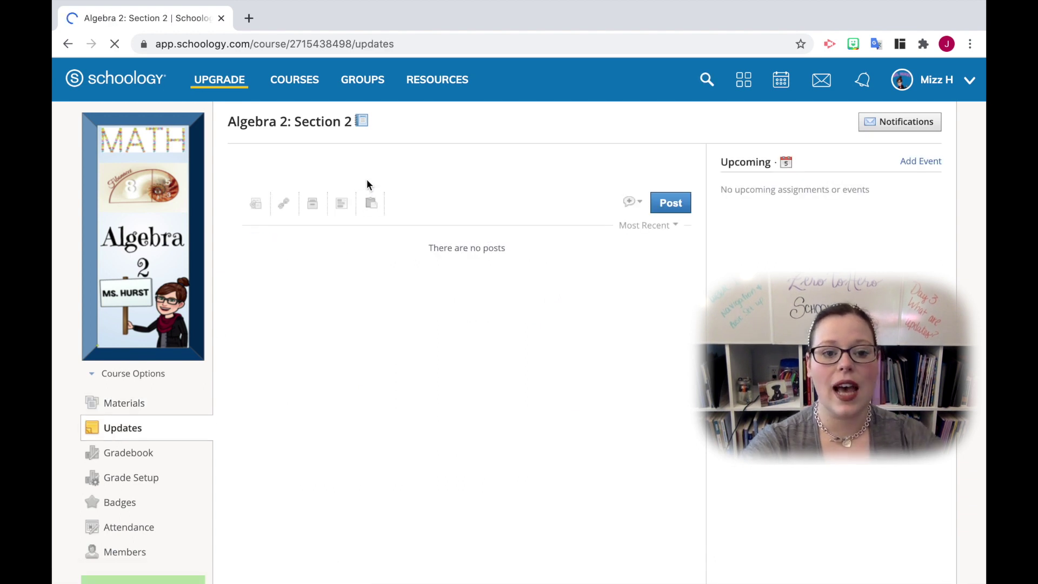
left_click(366, 180)
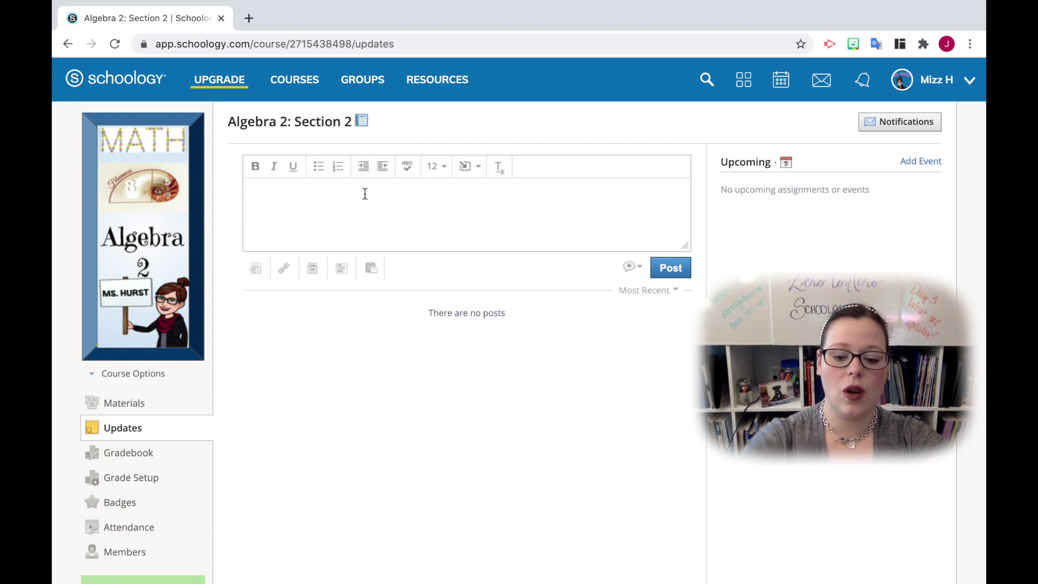
type("Please")
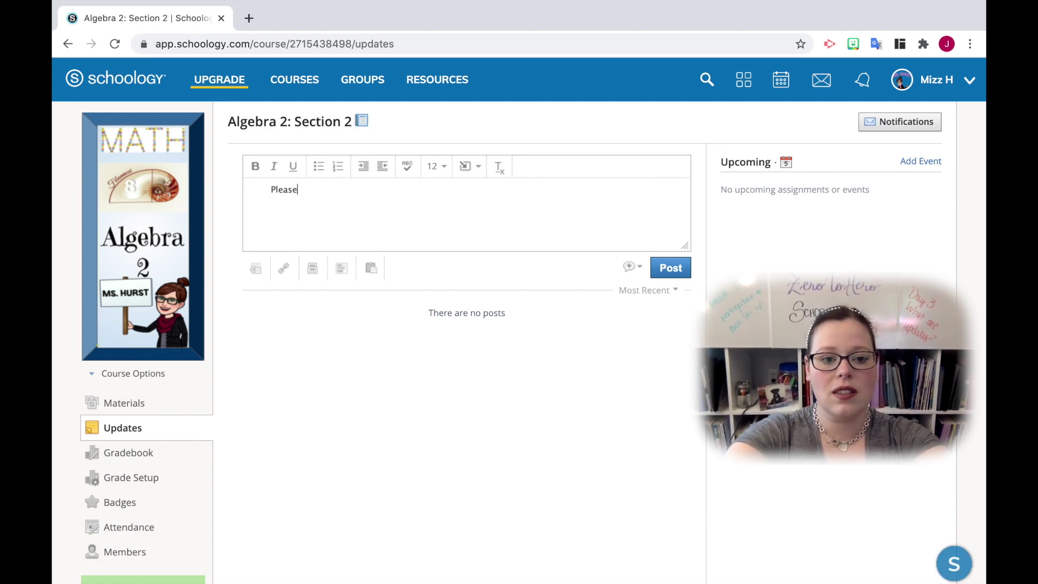
type(" check the board for to")
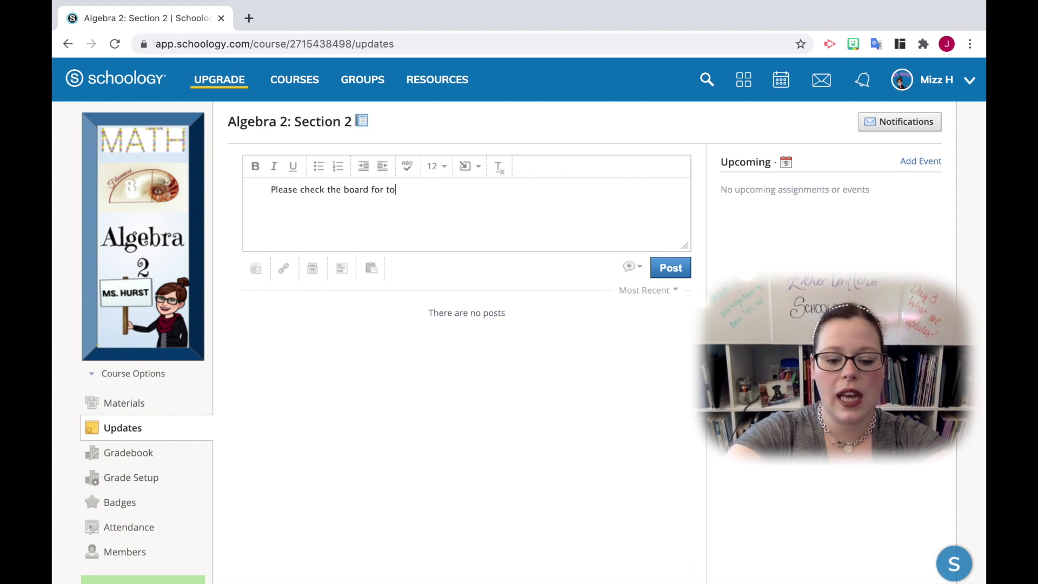
type("day's ass")
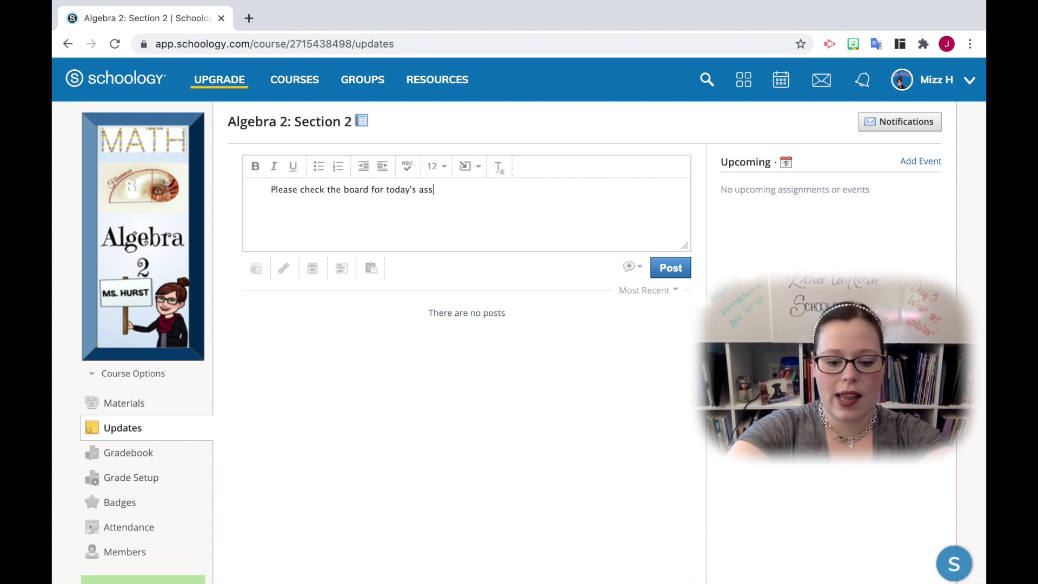
type("ignment.")
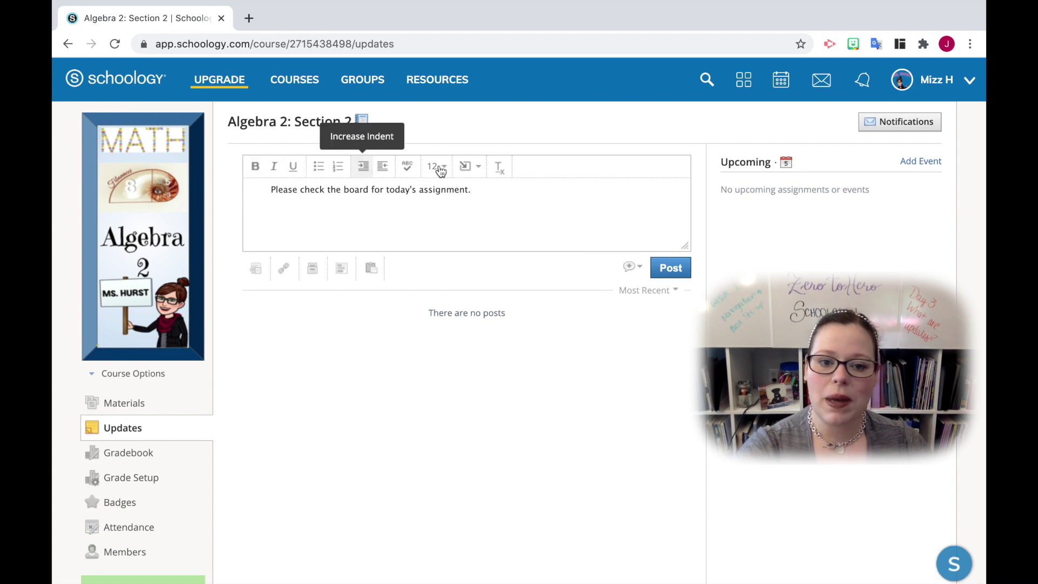
Show the Copy section list for the update, then close it without copying.
left_click(370, 269)
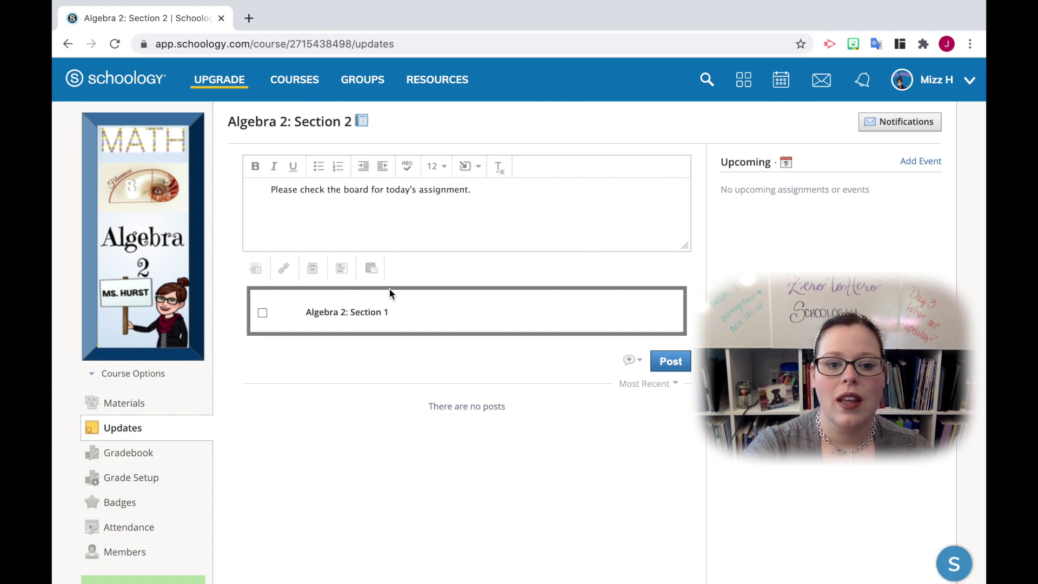
left_click(372, 268)
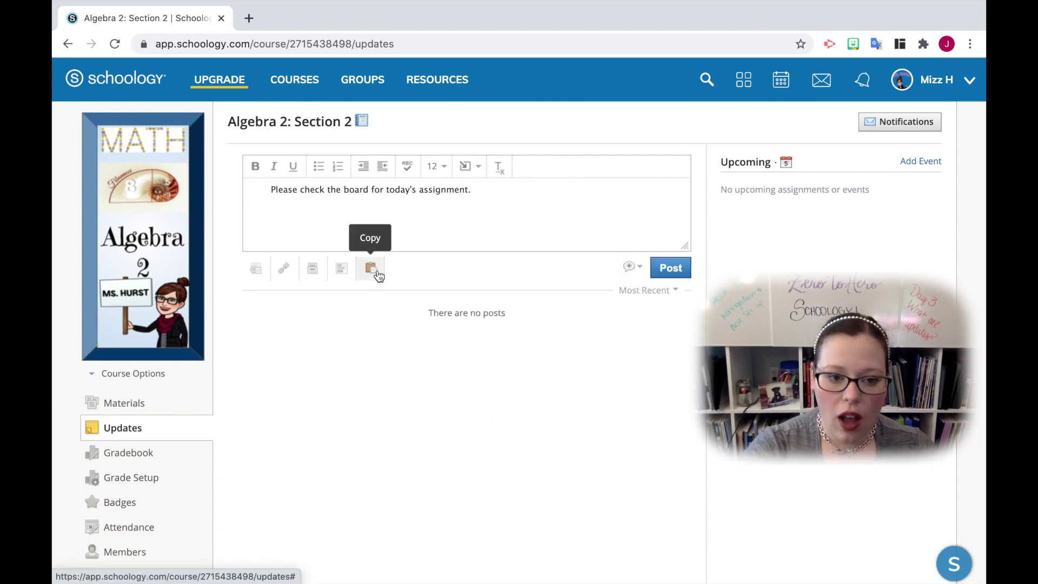
Tick the notification checkbox in the update's comment settings dropdown beside Post.
left_click(637, 268)
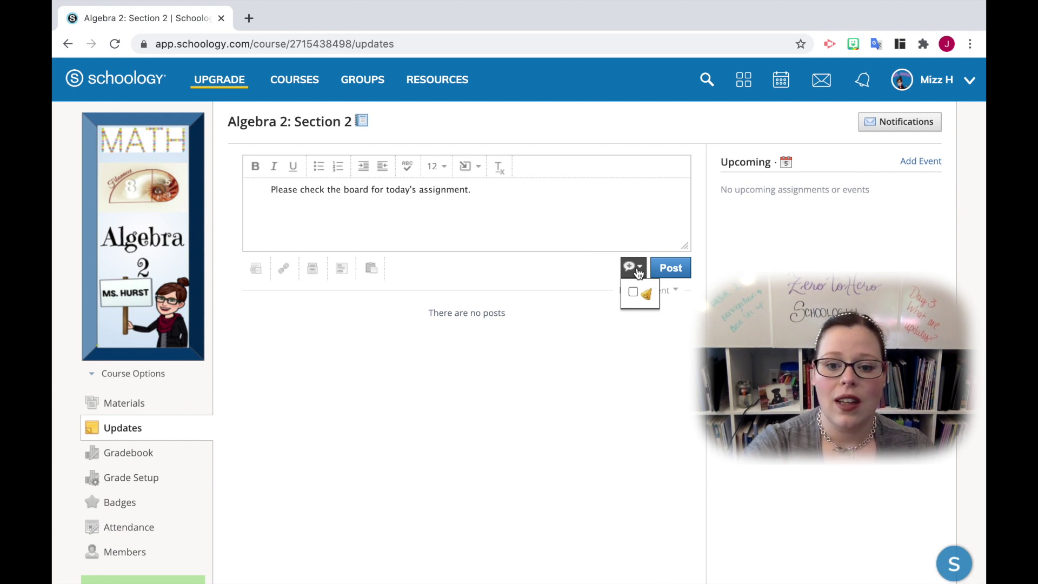
left_click(634, 293)
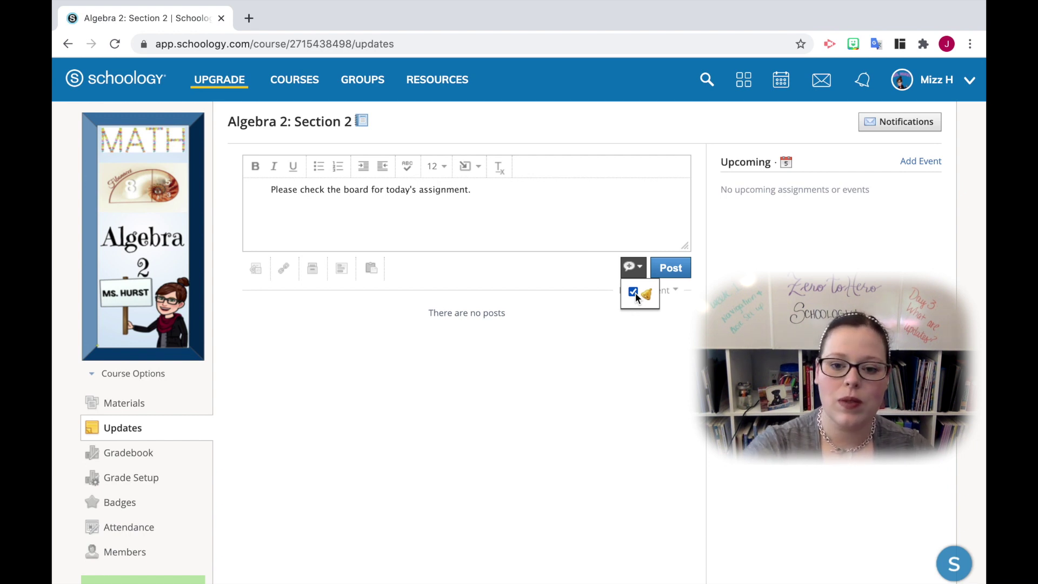
left_click(603, 274)
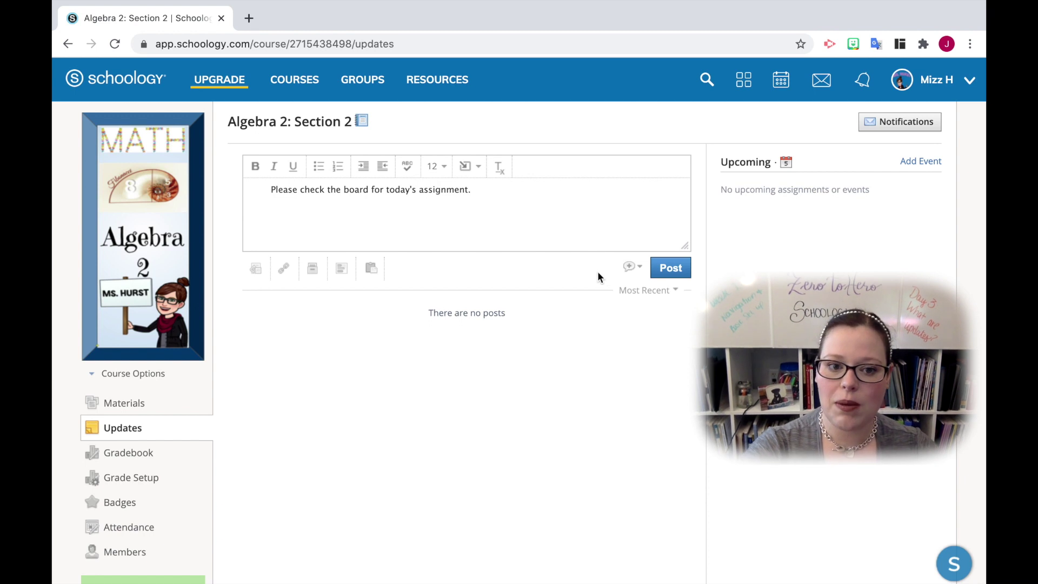
Post the update to Algebra 2: Section 2 and view the course's Materials page.
left_click(680, 278)
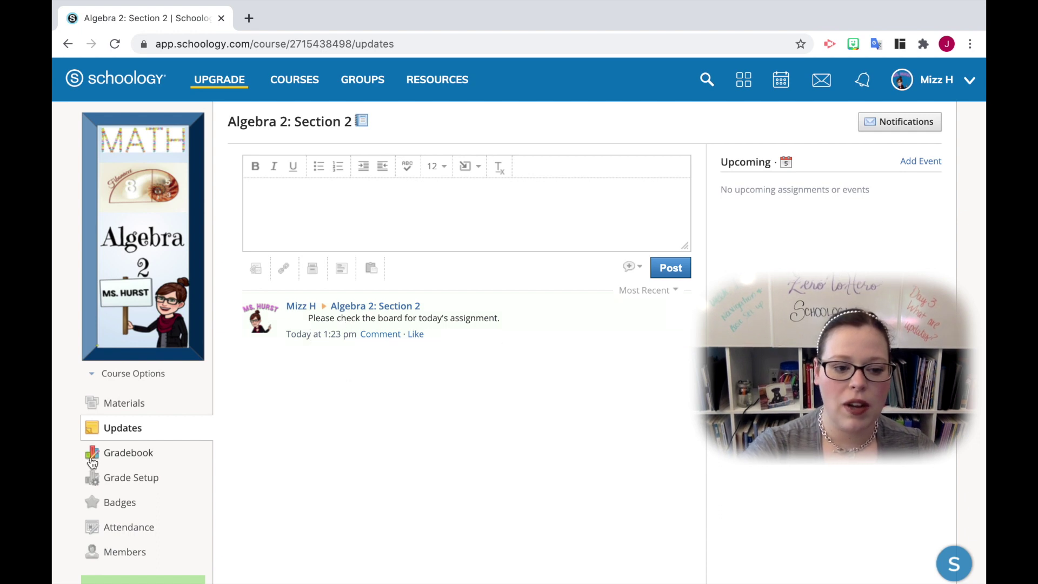
left_click(116, 407)
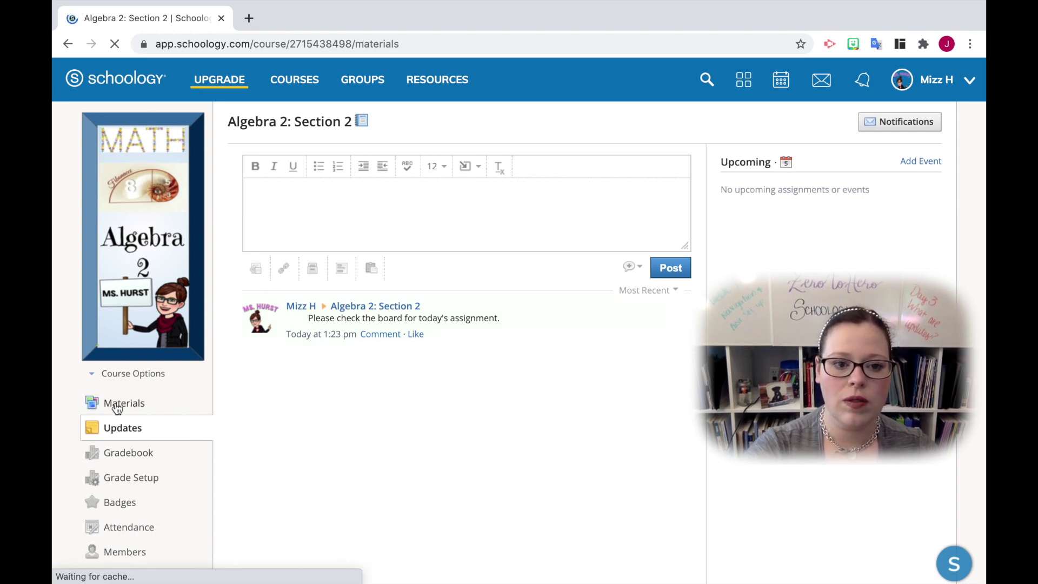